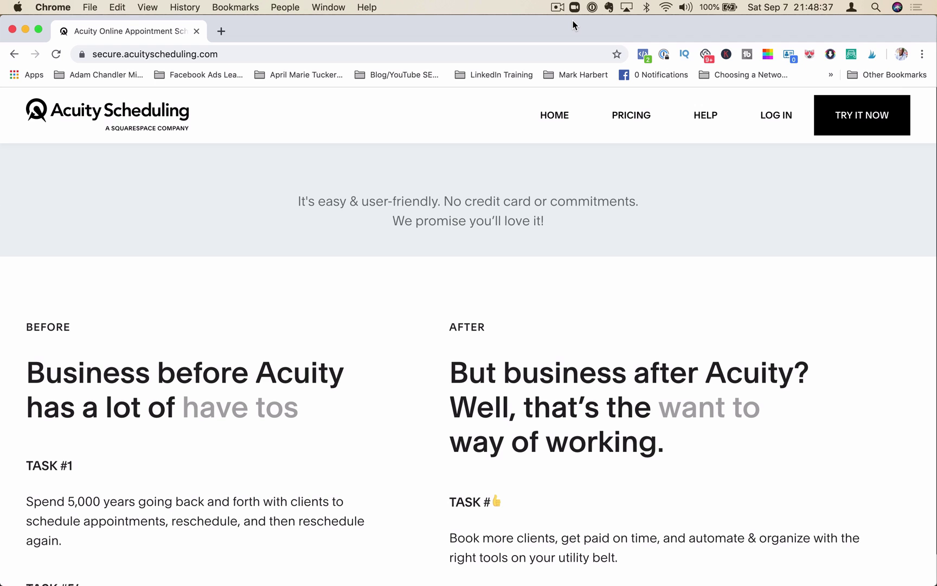
Scroll the Acuity home page down to the Before/After section and back to the top
scroll(411, 373, down, 10)
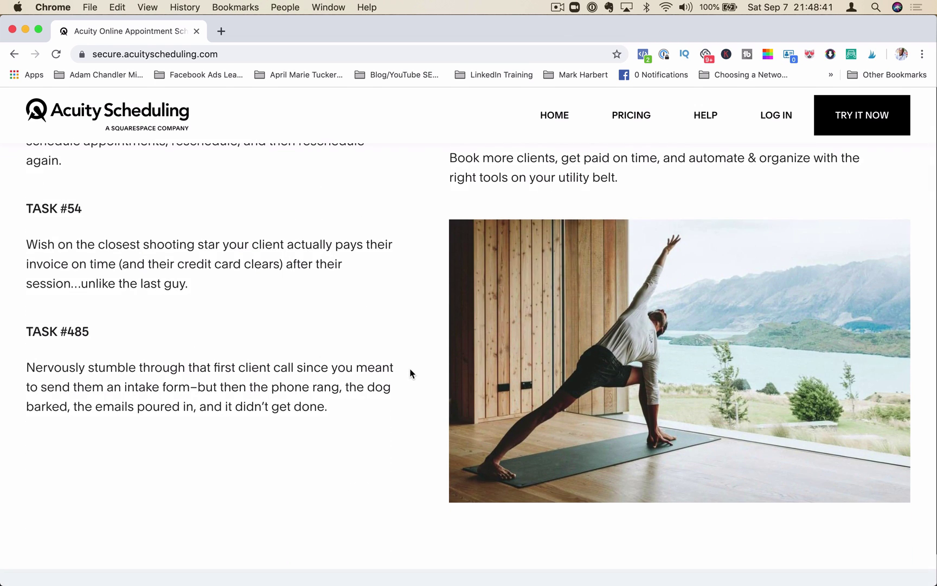
scroll(411, 373, up, 8)
scroll(410, 373, up, 15)
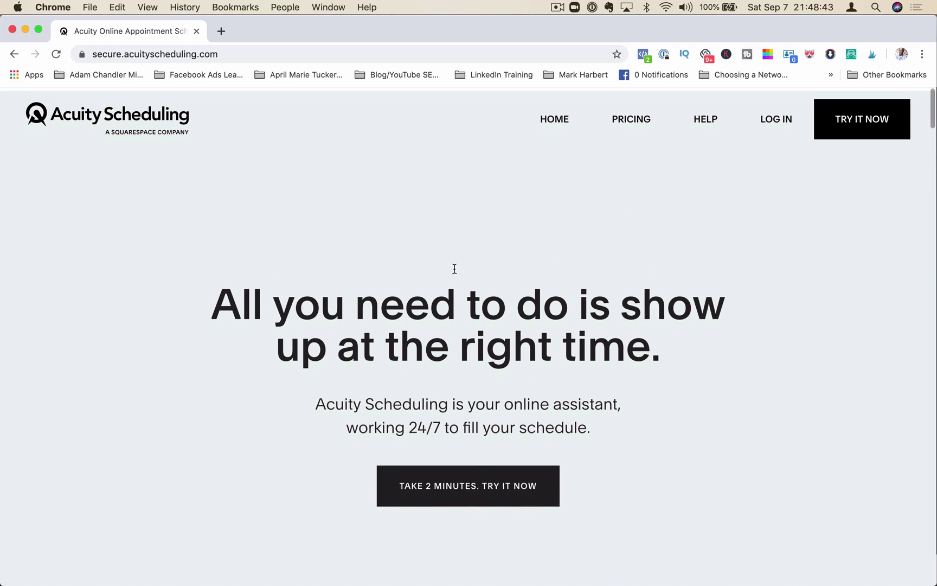
Open Pricing, dismiss the cookie notice, and review the Freebie, Emerging, Growing and Powerhouse plans
click(632, 116)
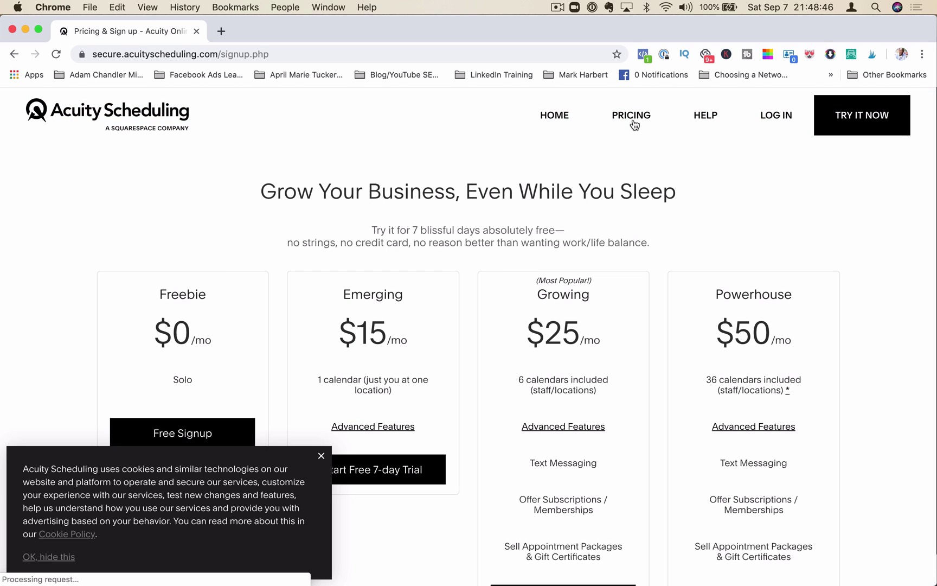
click(321, 456)
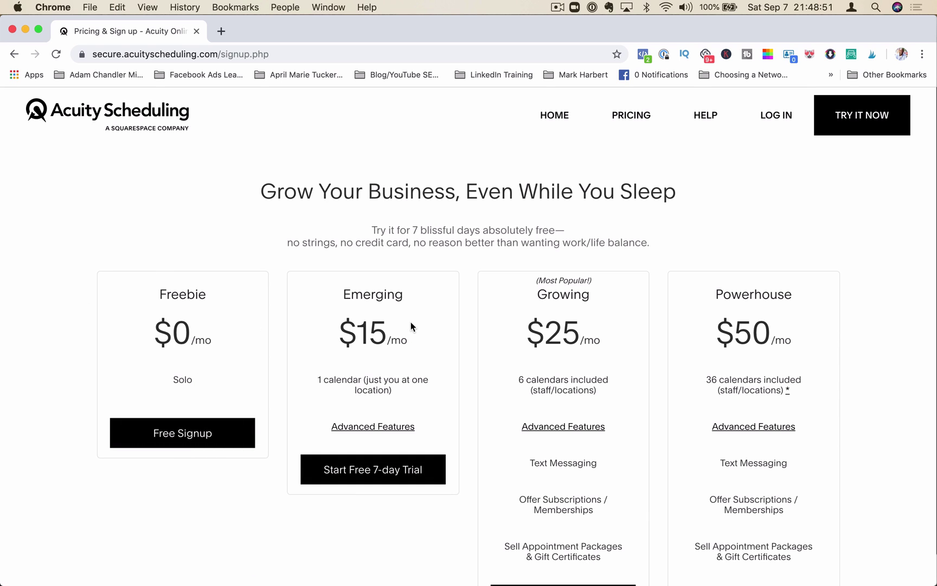
scroll(407, 336, down, 5)
scroll(404, 355, up, 3)
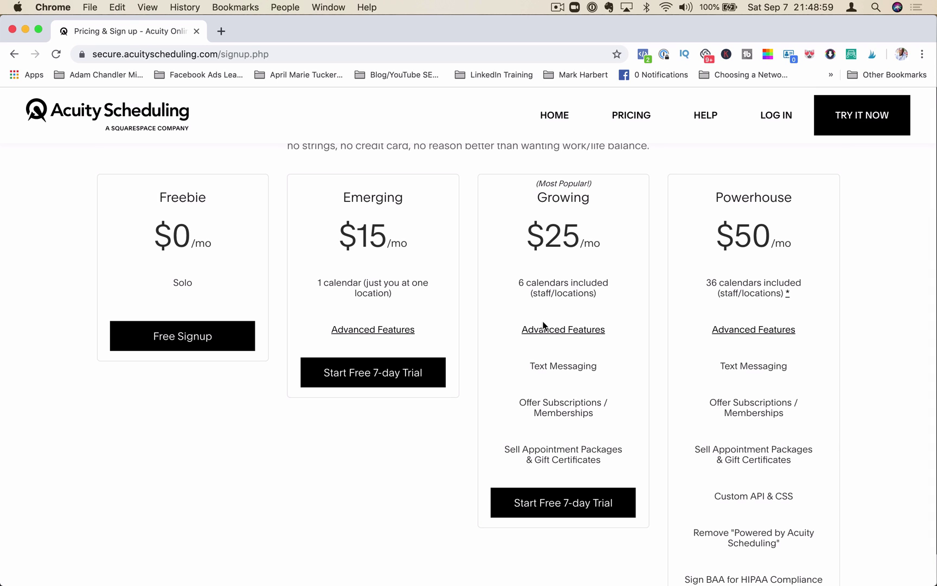
scroll(543, 325, up, 2)
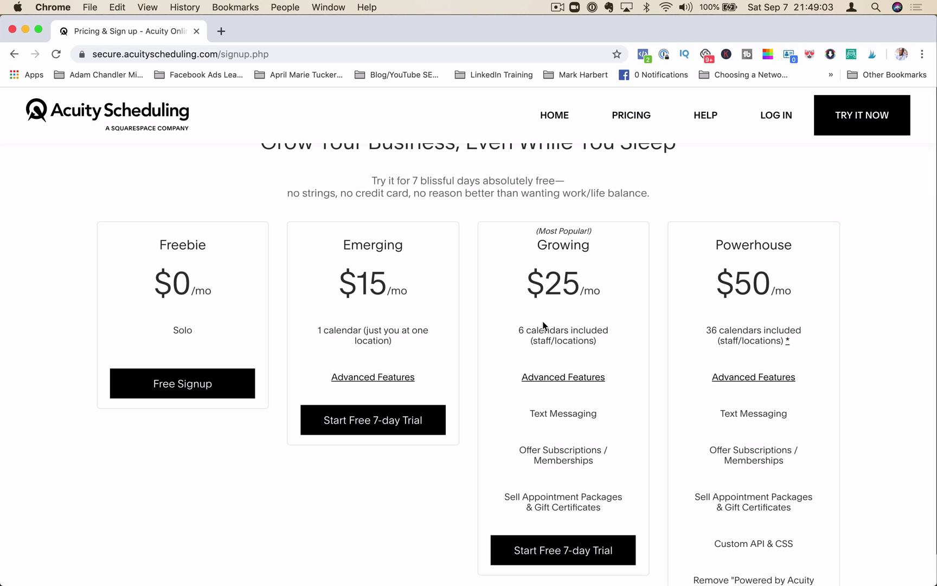
scroll(543, 325, up, 2)
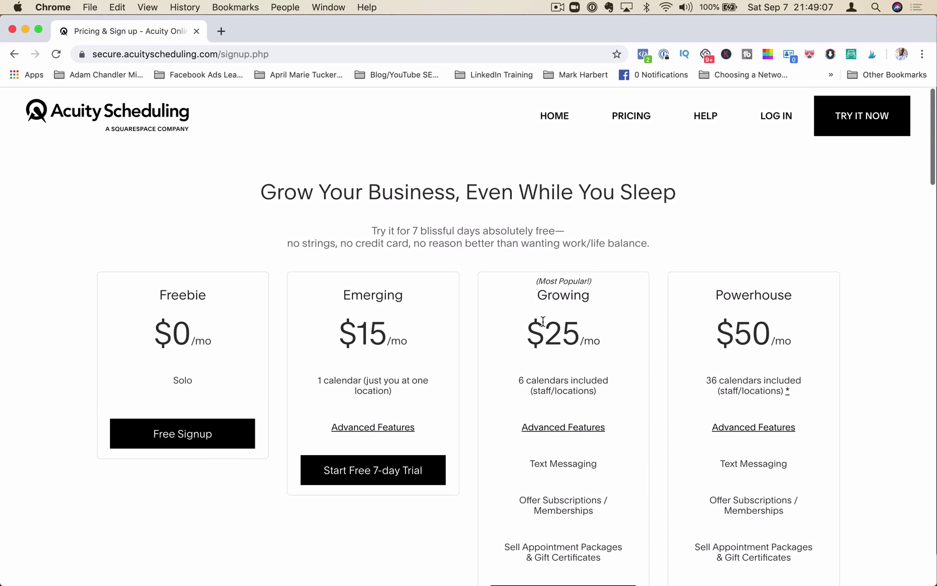
Log in with the account password and show the September 2019 calendar by month
click(774, 118)
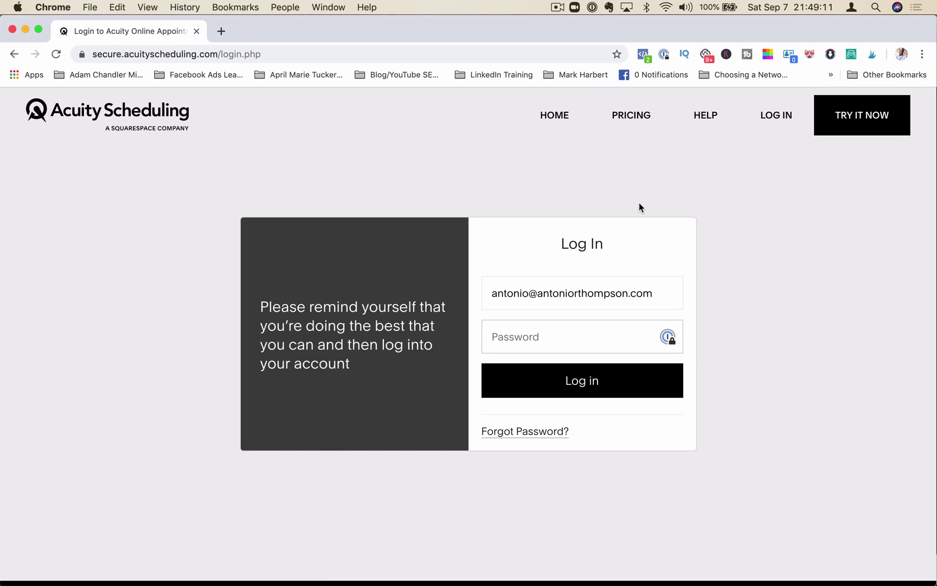
text(••••)
key(BackSpace)
key(BackSpace)
key(BackSpace)
key(BackSpace)
text(••)
key(BackSpace)
key(BackSpace)
text(•••••••••)
key(Return)
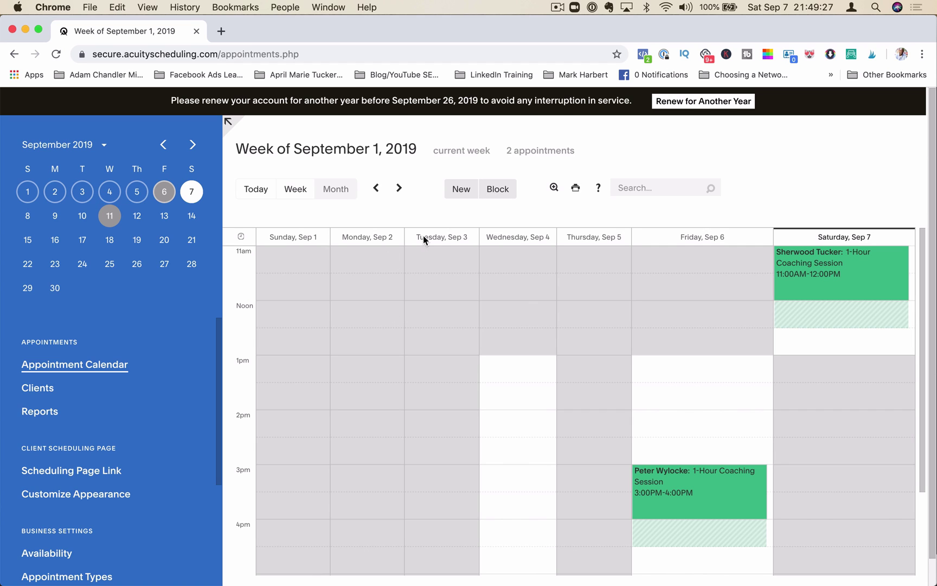
click(333, 193)
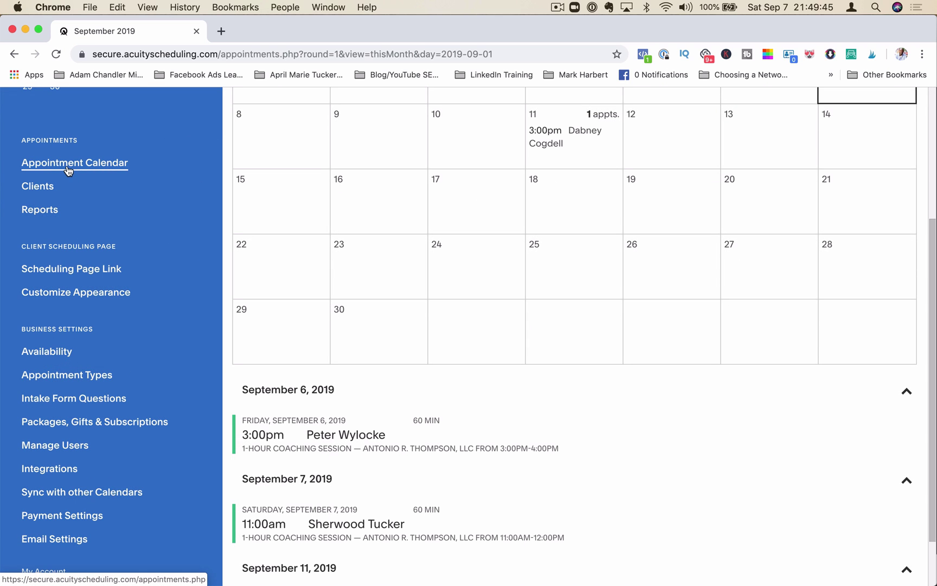
Visit the Client List and Import/Export pages, then scroll the September appointment list
click(49, 189)
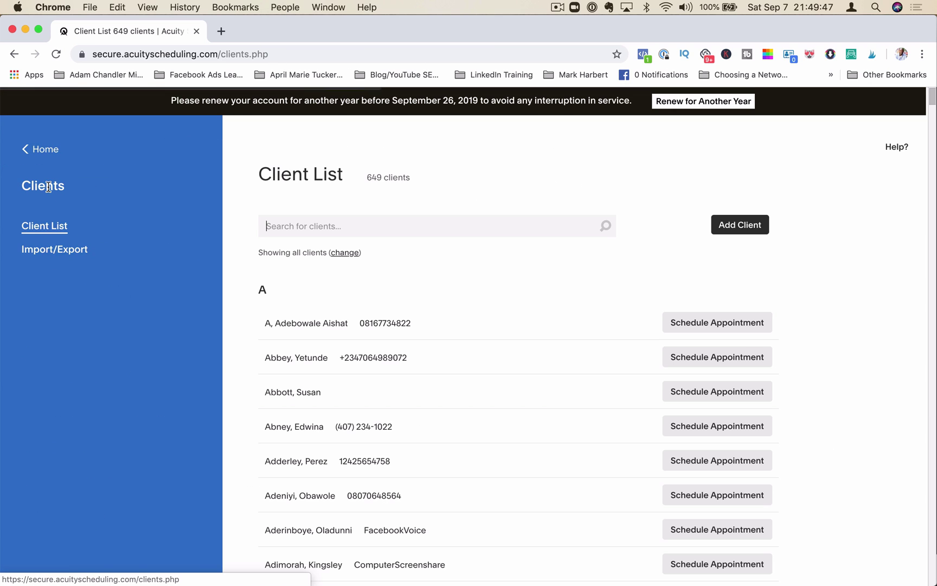
click(76, 258)
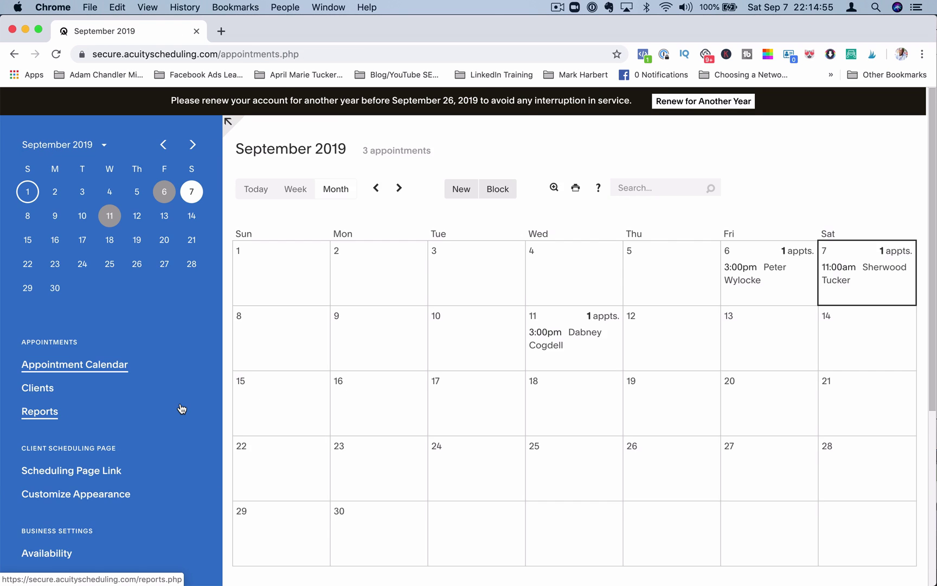
scroll(182, 408, down, 5)
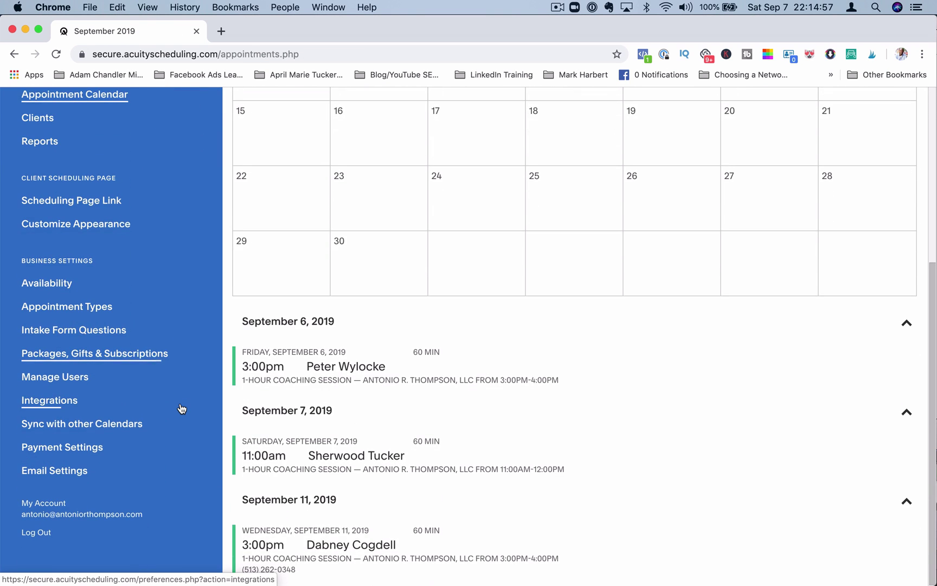
Open the Scheduling Page Link settings and launch the public scheduling page in a new tab
click(113, 201)
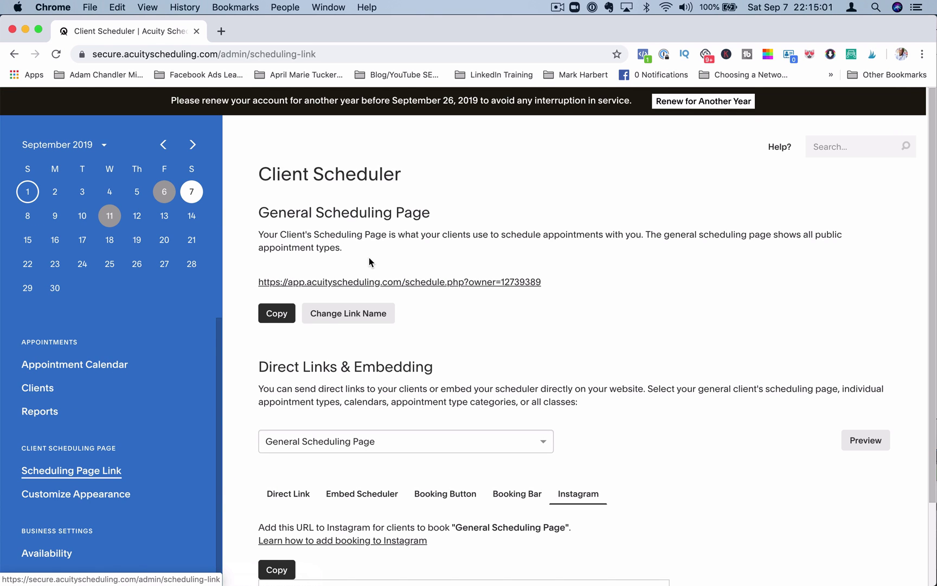
scroll(369, 257, down, 1)
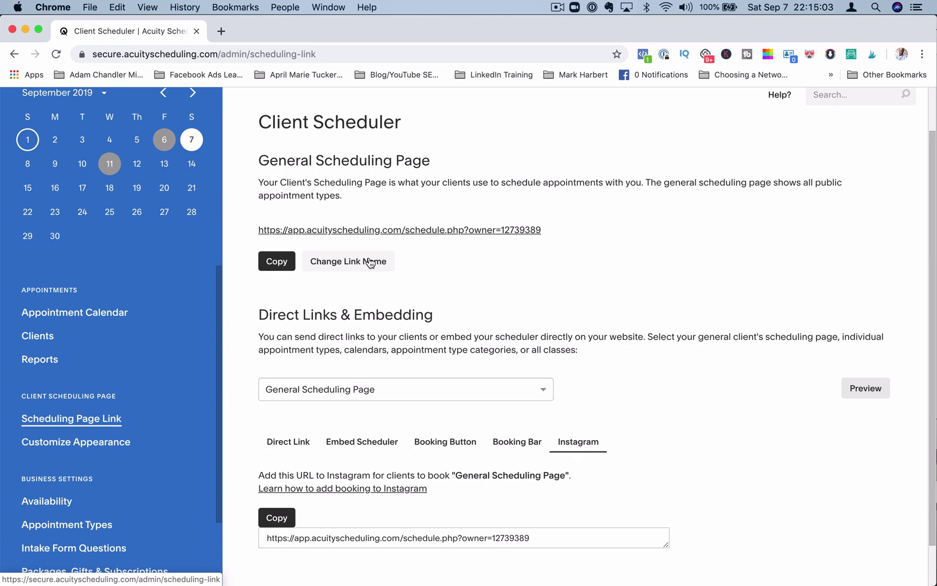
click(384, 231)
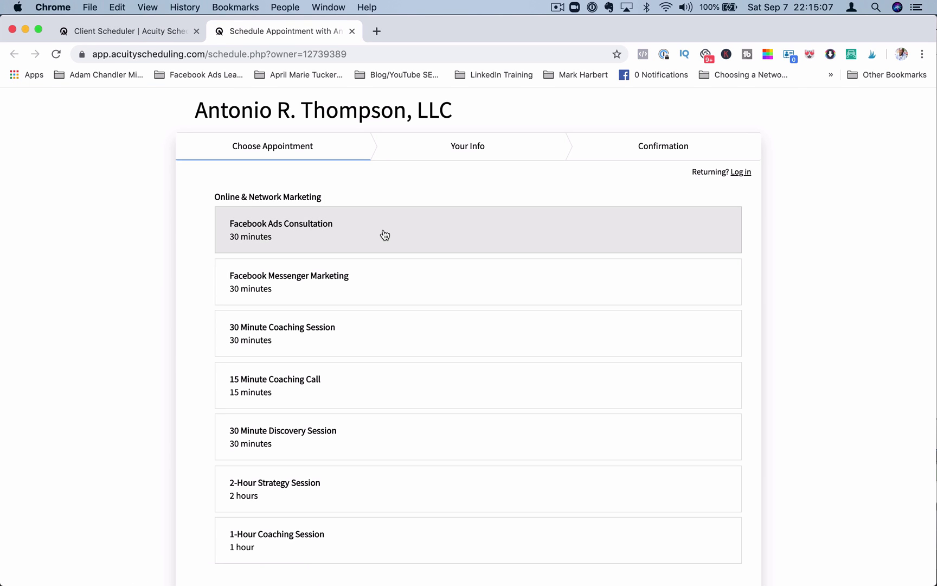
scroll(390, 332, down, 2)
scroll(392, 333, up, 1)
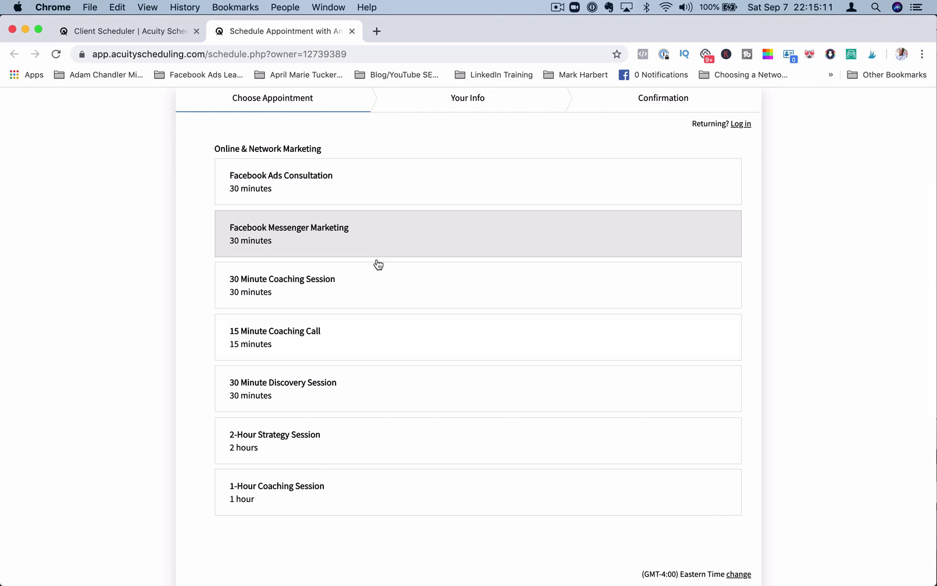
Book a 30 Minute Coaching Session for September 11 at 4:30pm Eastern Time
click(375, 271)
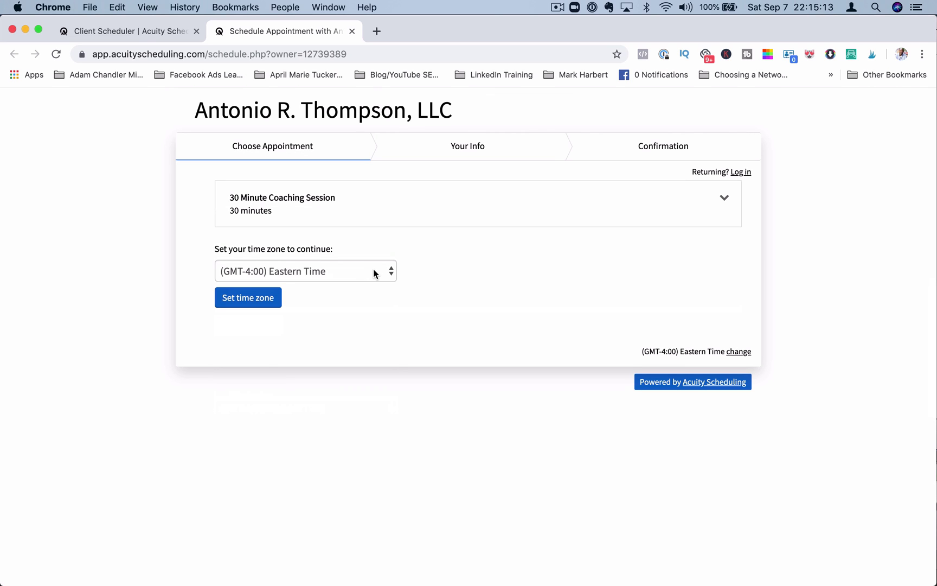
click(261, 302)
click(391, 320)
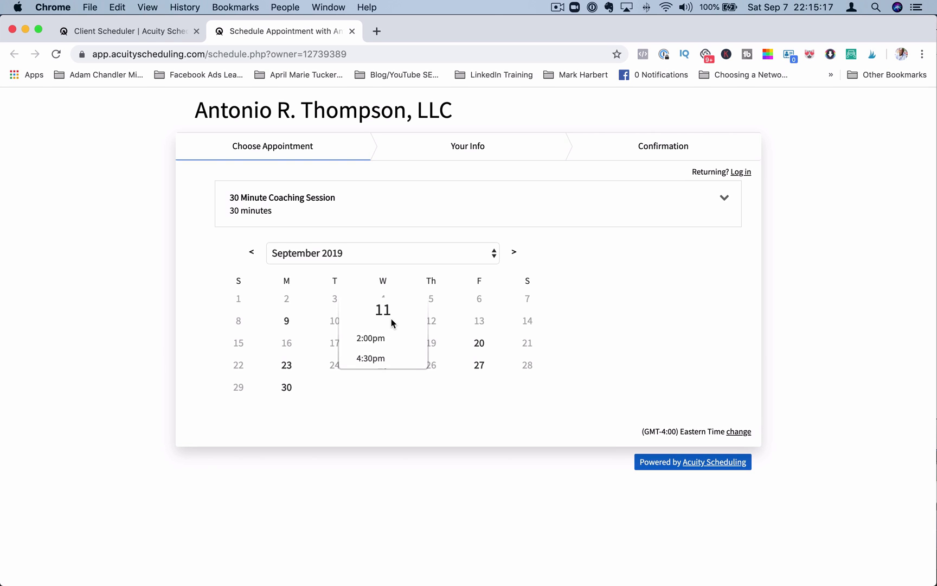
click(395, 362)
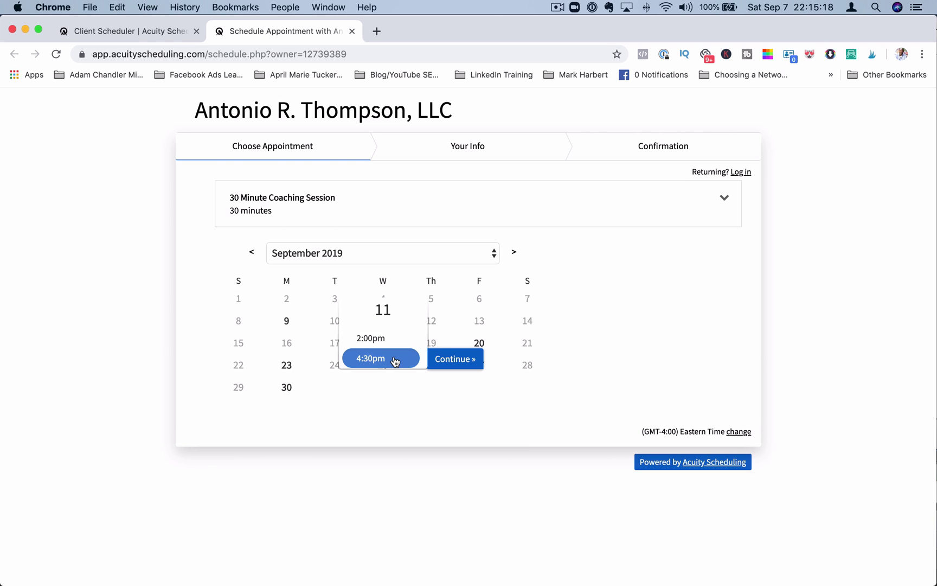
click(450, 366)
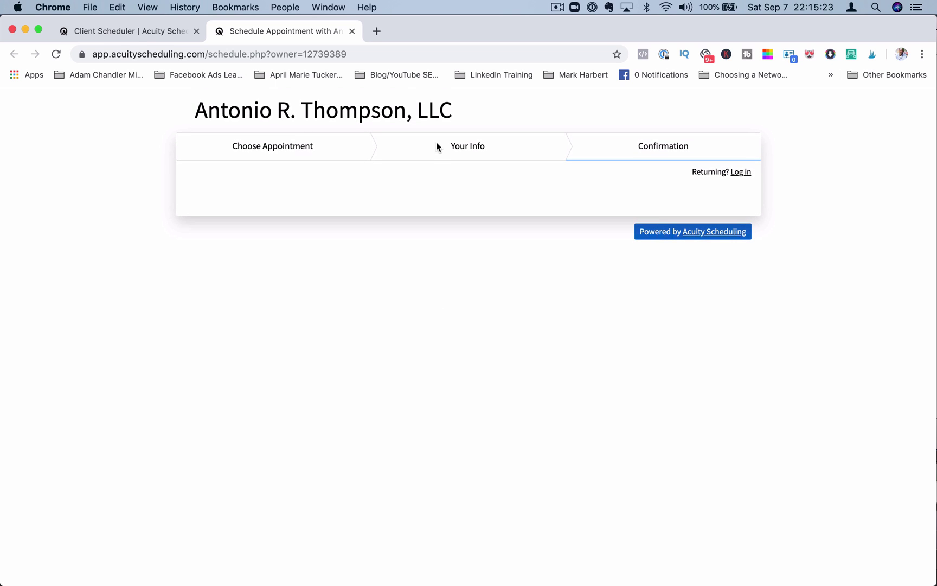
click(460, 150)
Switch to Facebook Messenger Marketing on September 11 at 2:00pm, then return to link settings
click(291, 152)
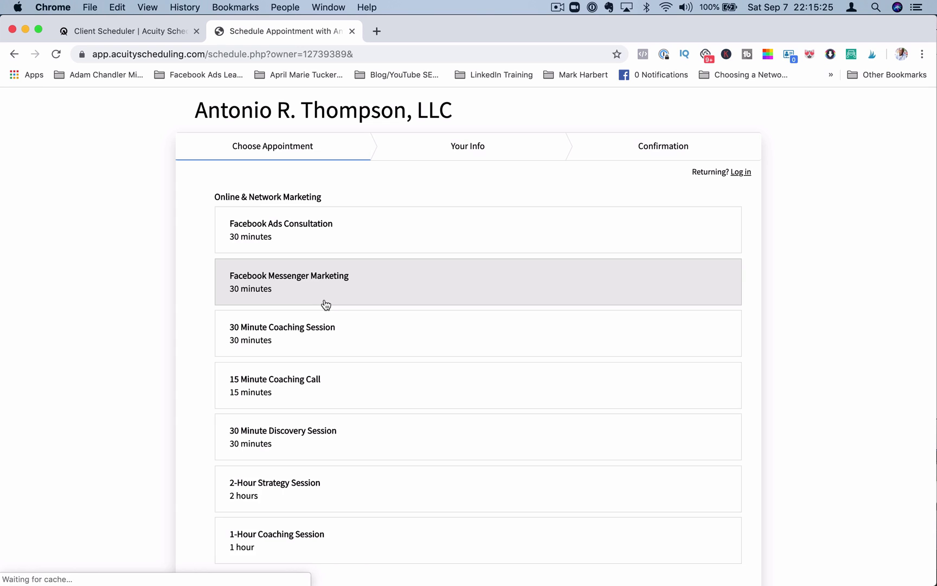
click(324, 300)
click(259, 301)
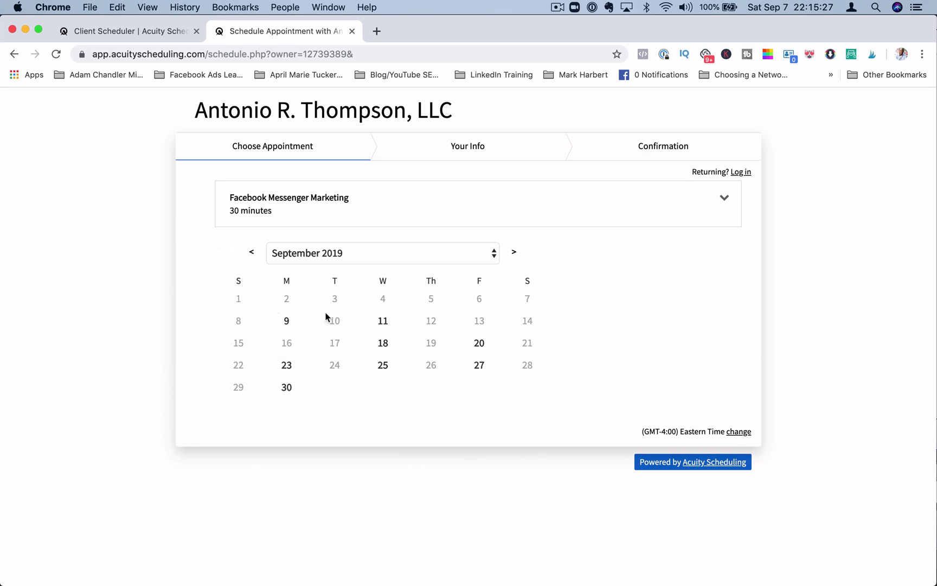
click(373, 338)
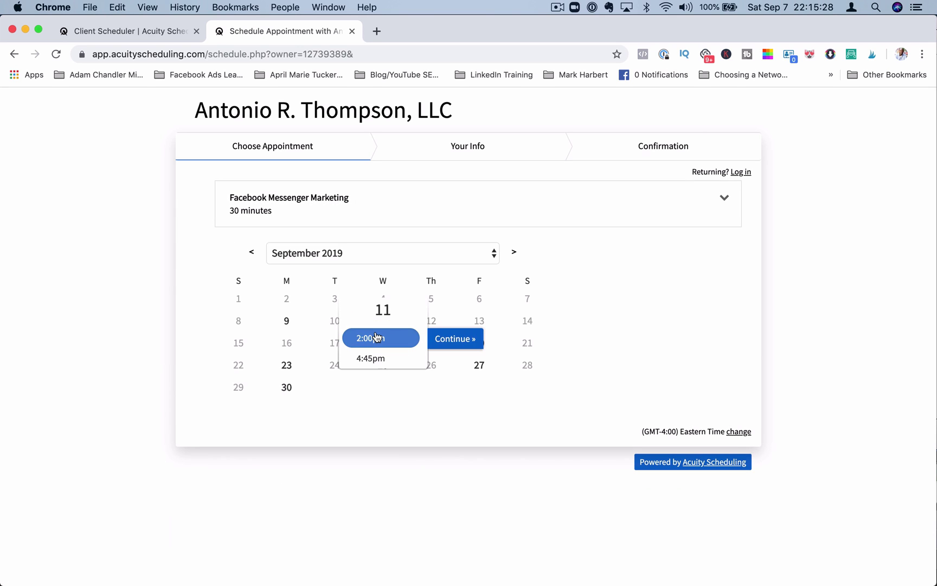
click(437, 337)
scroll(445, 310, down, 20)
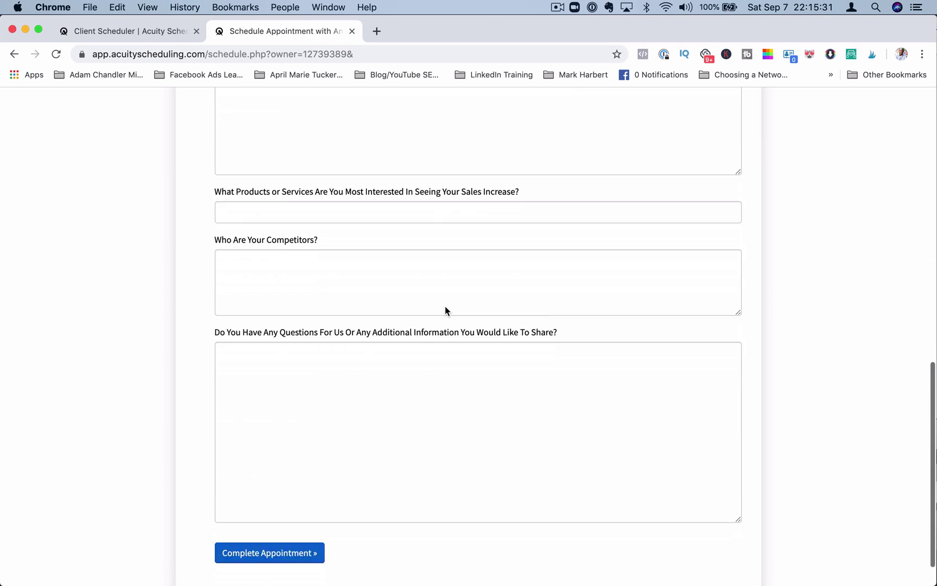
scroll(327, 382, up, 20)
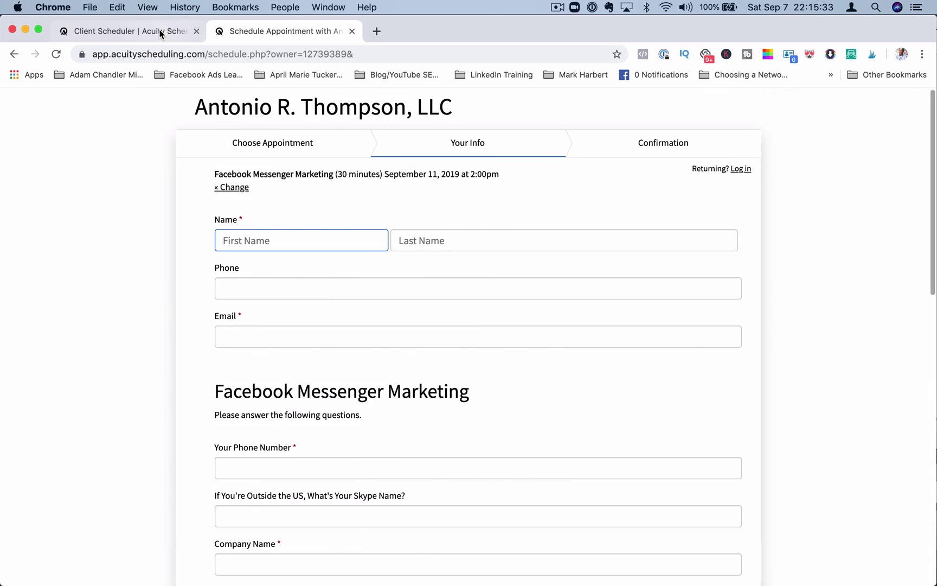
click(160, 32)
Keep General Scheduling Page in Direct Links & Embedding and show its Embed Scheduler HTML code
scroll(476, 362, down, 2)
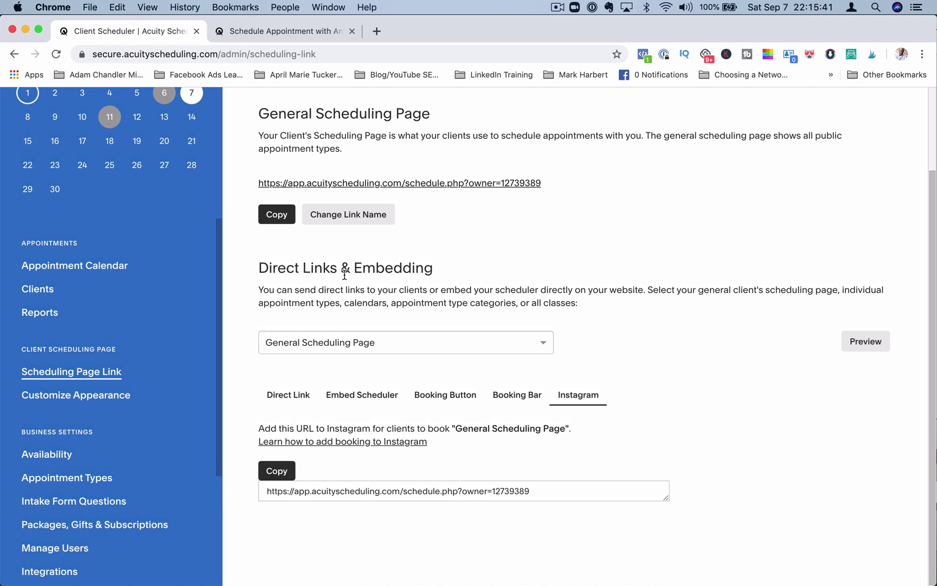
click(372, 341)
scroll(362, 419, down, 3)
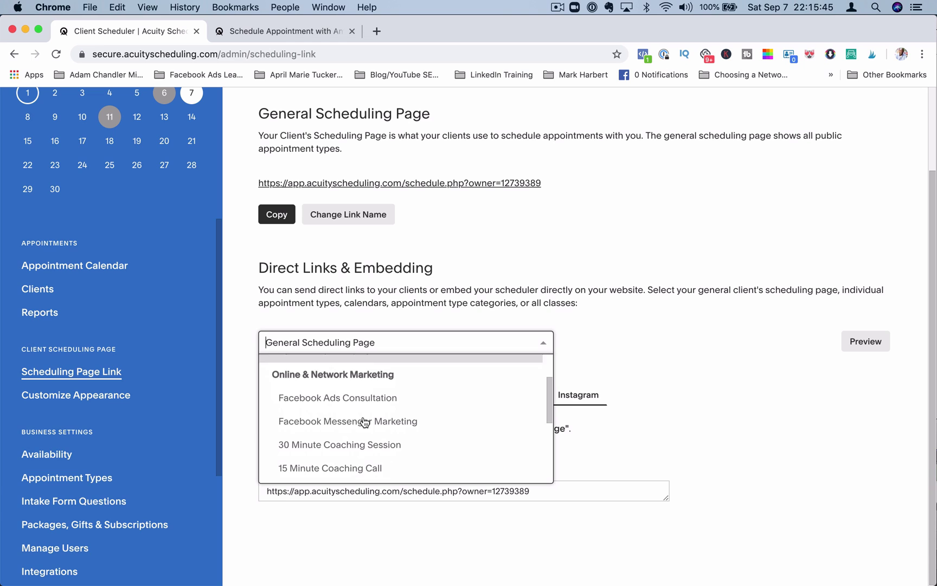
scroll(365, 422, down, 3)
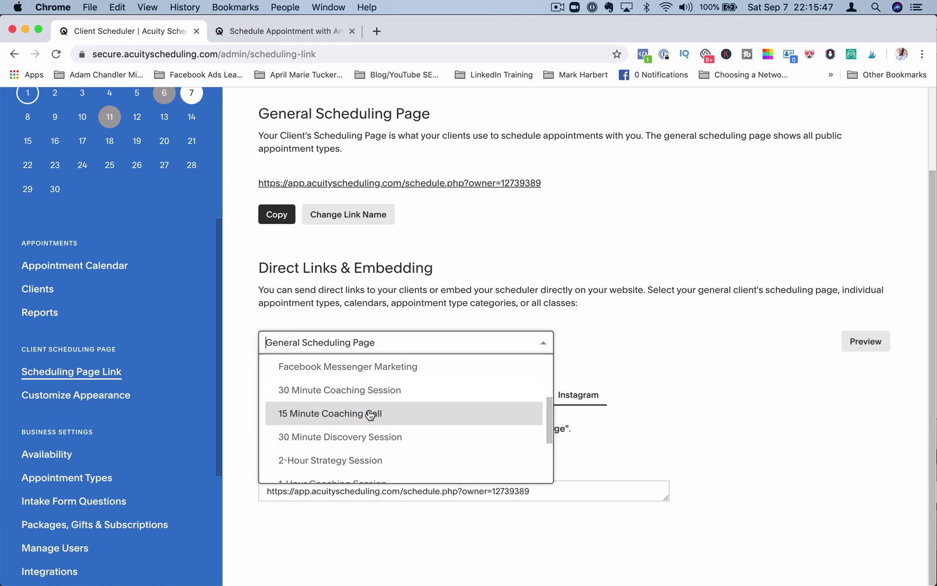
scroll(363, 453, down, 4)
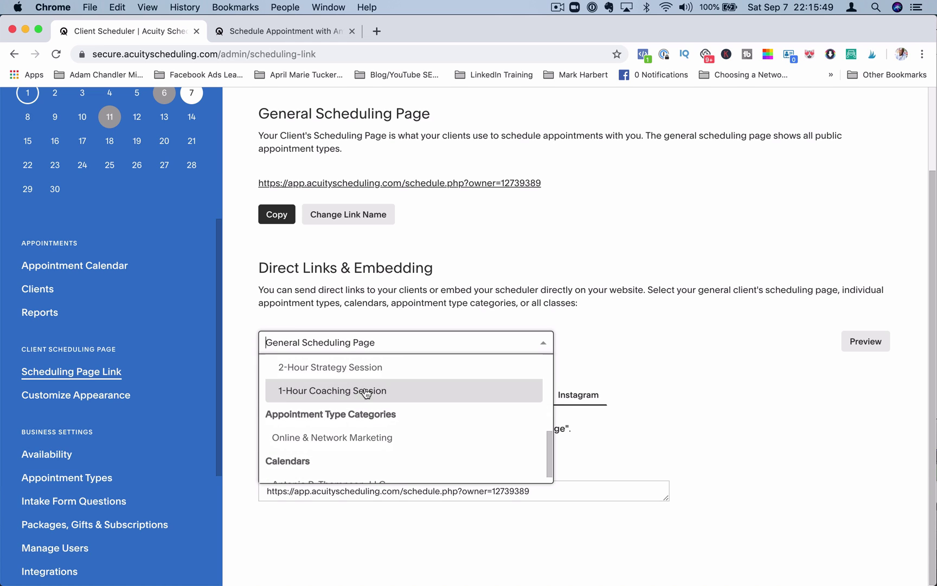
click(419, 319)
scroll(412, 366, down, 1)
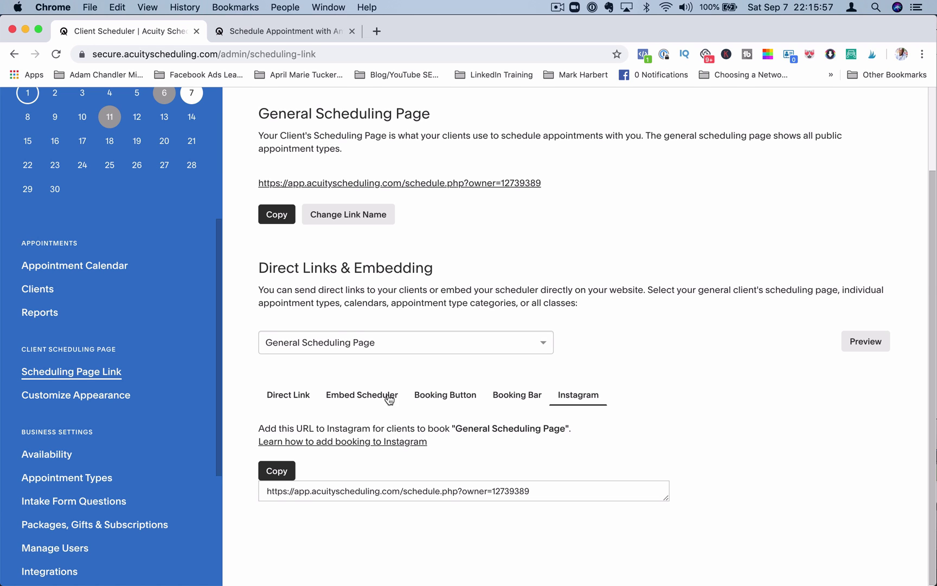
click(372, 399)
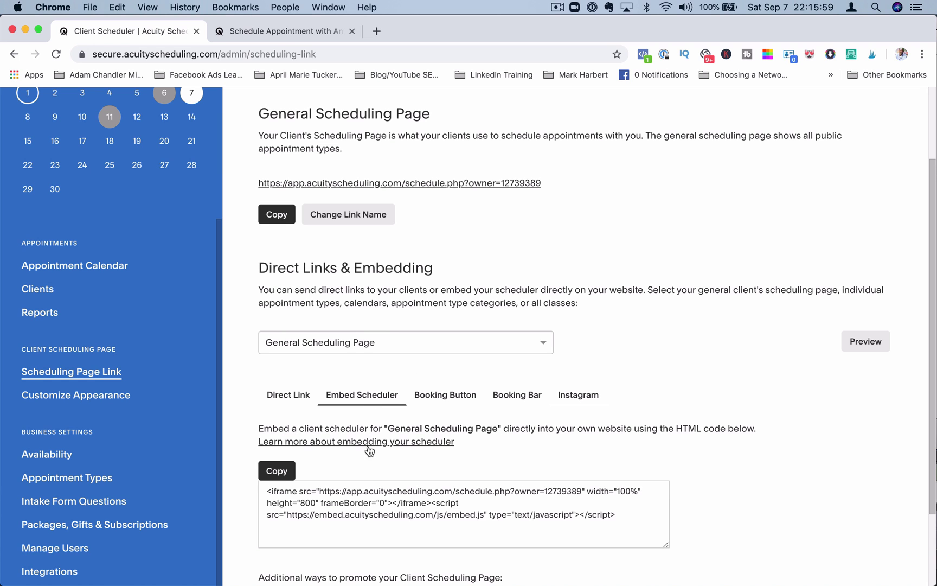
scroll(366, 476, down, 3)
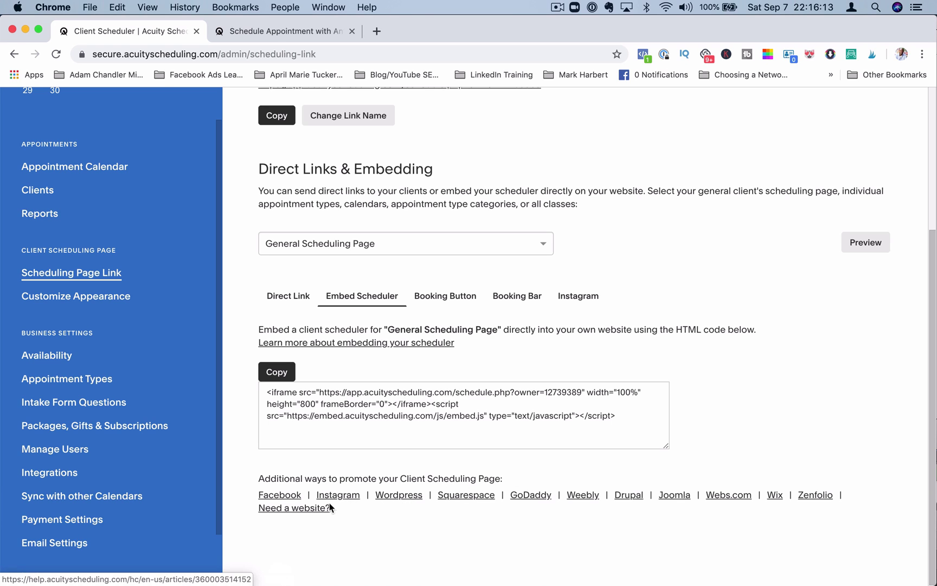
Try the Daily template under Customize Appearance, then discard it for Scheduling Page Options
click(108, 295)
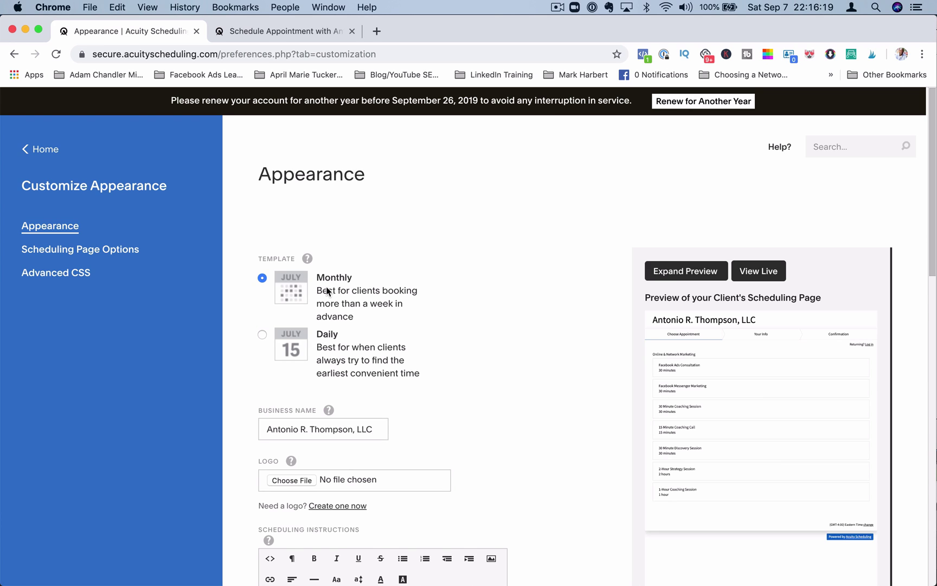
click(263, 334)
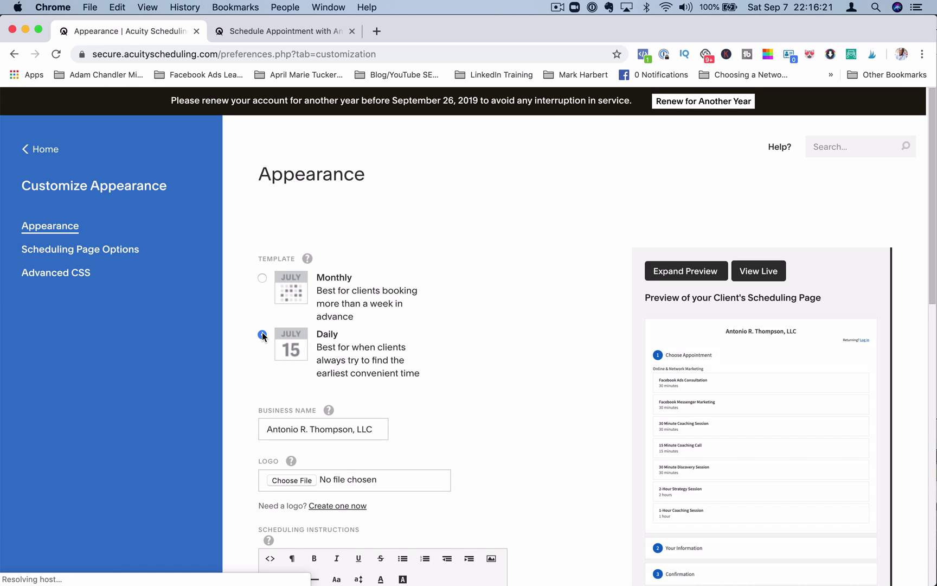
scroll(715, 434, down, 5)
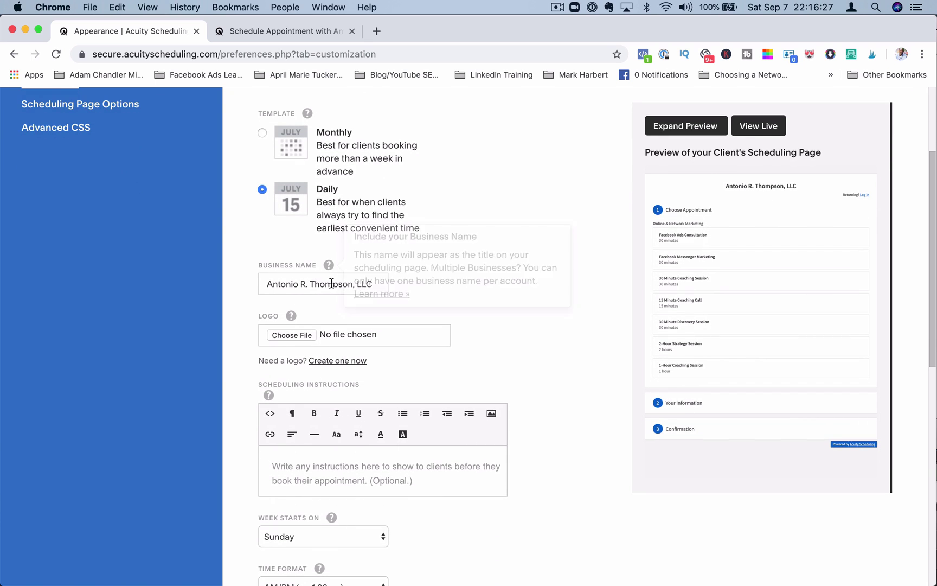
scroll(358, 333, down, 3)
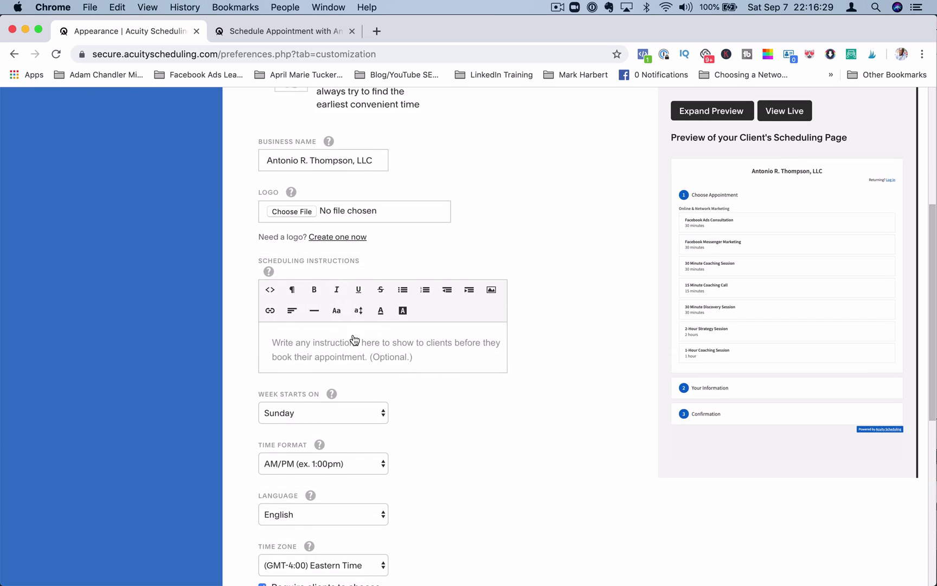
scroll(356, 349, down, 2)
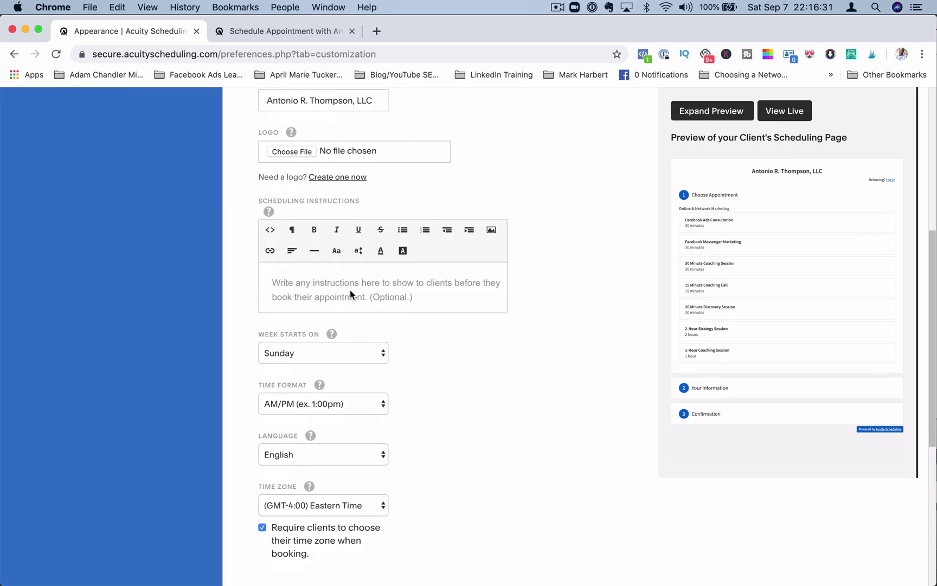
scroll(350, 290, down, 3)
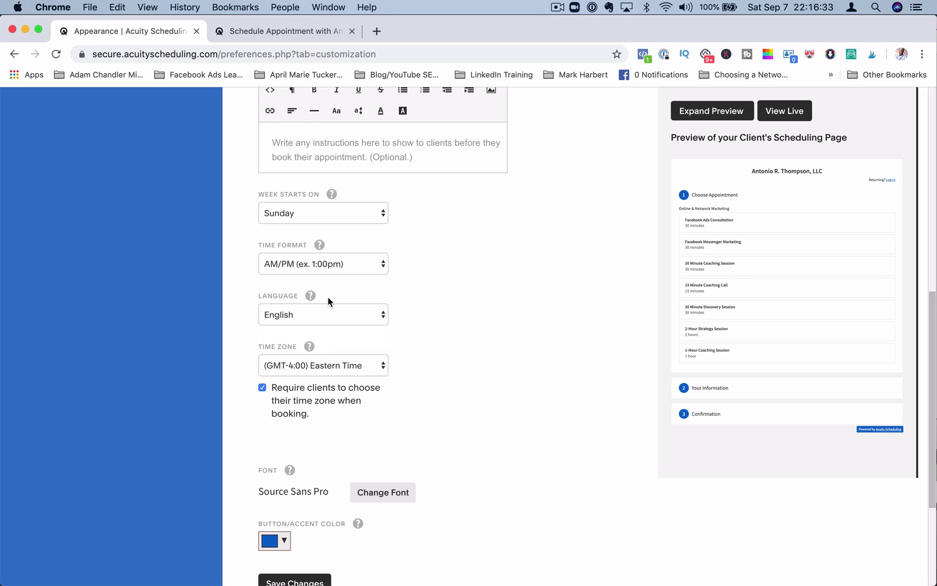
scroll(319, 354, down, 3)
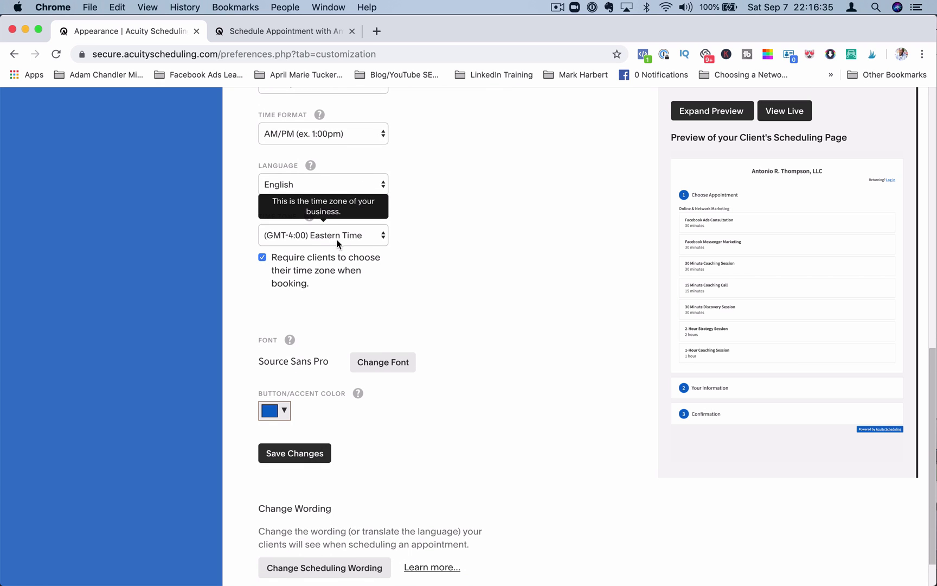
scroll(383, 358, down, 1)
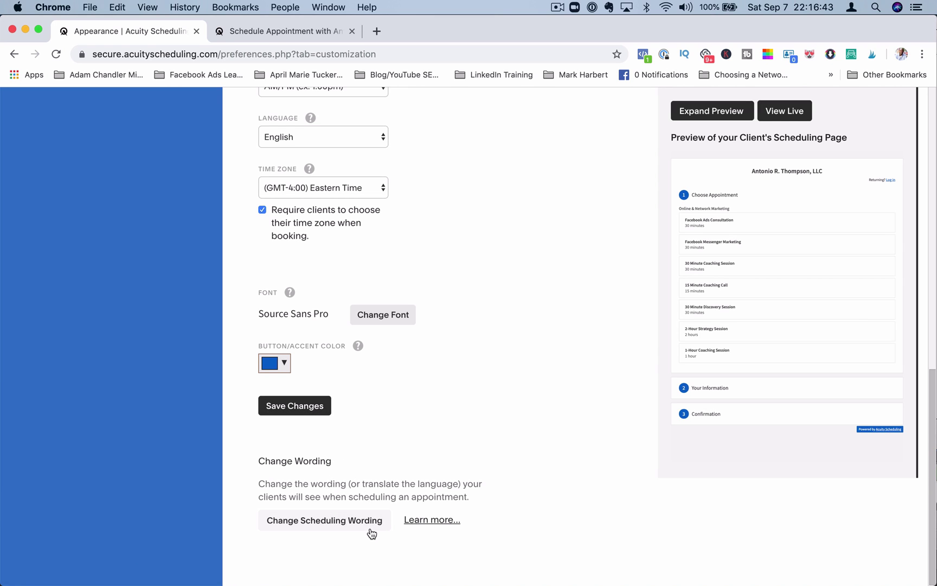
scroll(385, 412, up, 10)
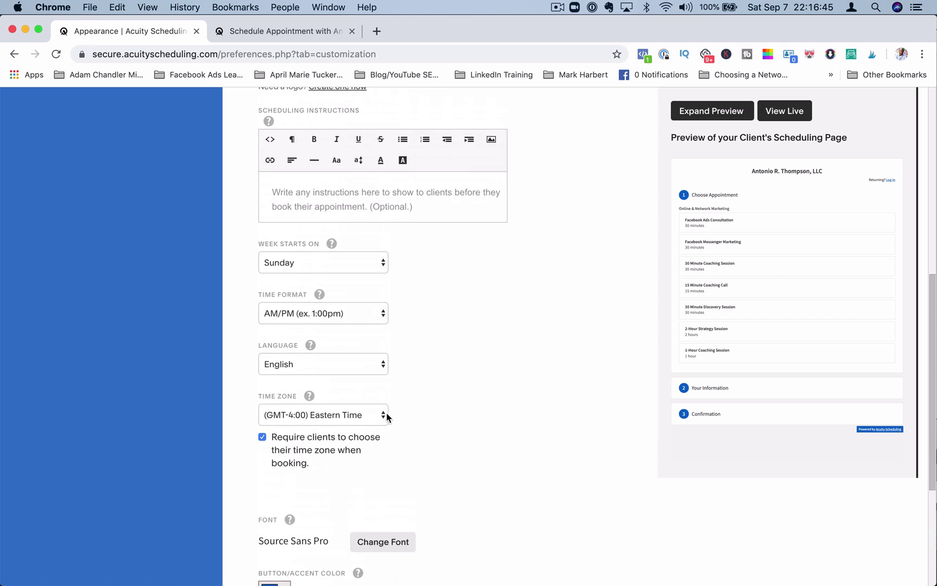
click(115, 255)
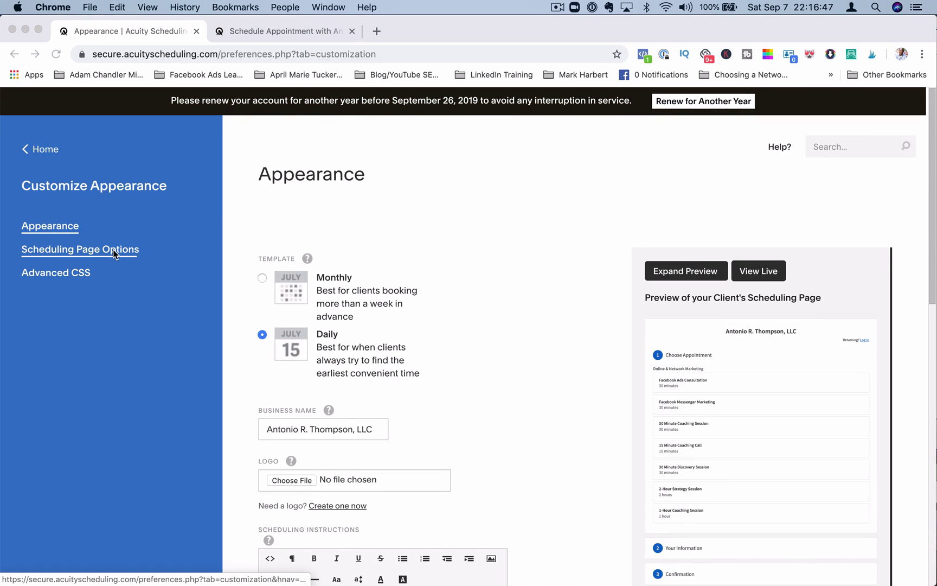
click(558, 167)
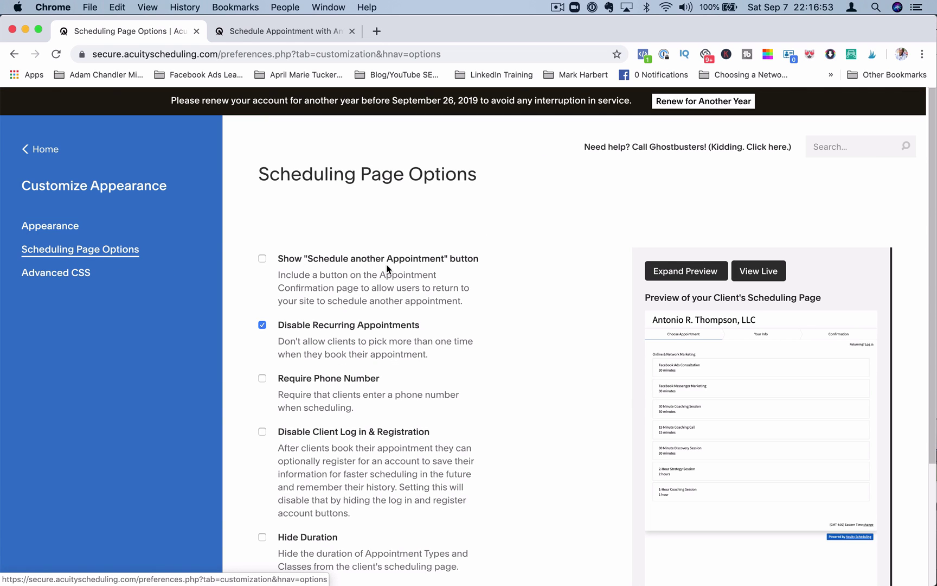
Review Scheduling Page Options, then view the empty Custom CSS Styling box in Advanced CSS
scroll(442, 330, down, 1)
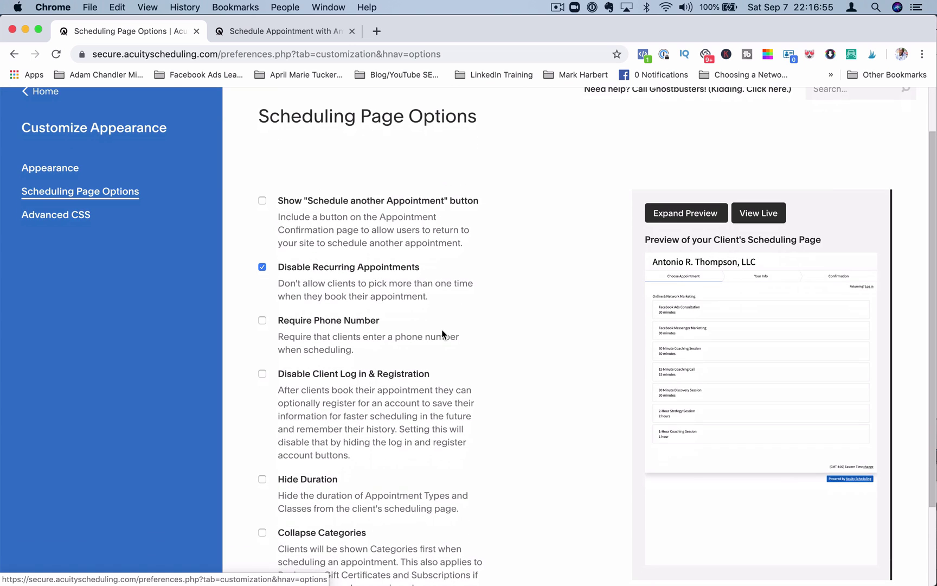
scroll(422, 271, down, 2)
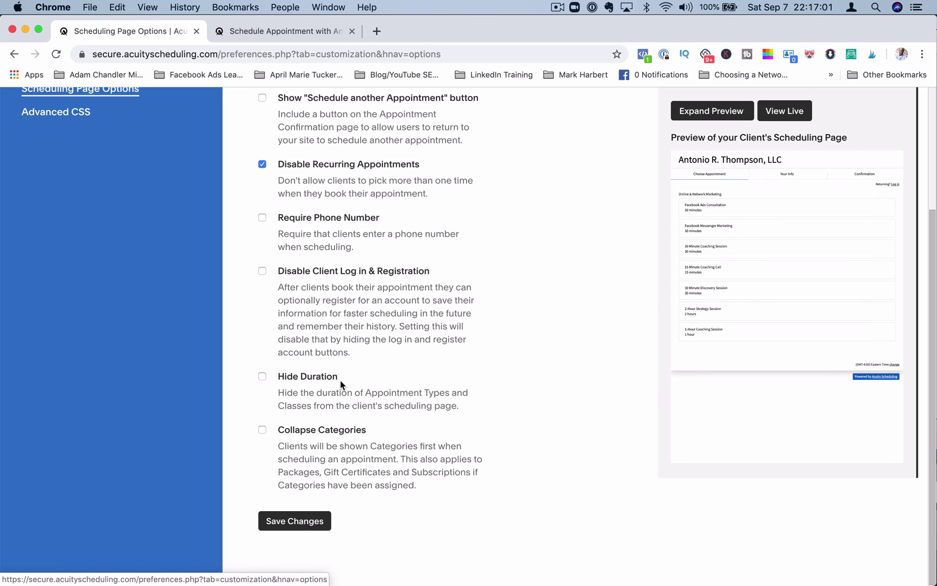
scroll(302, 295, up, 3)
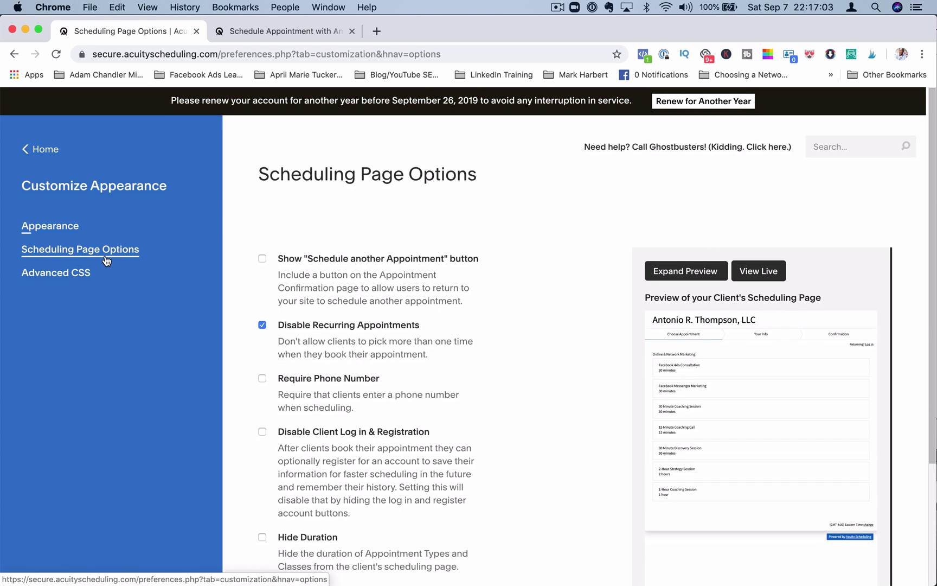
click(79, 274)
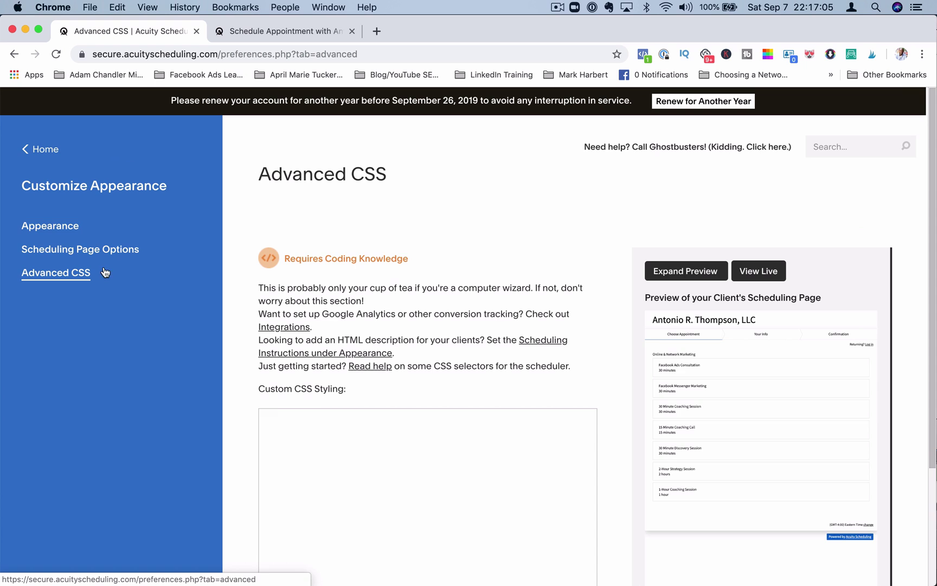
scroll(268, 332, down, 5)
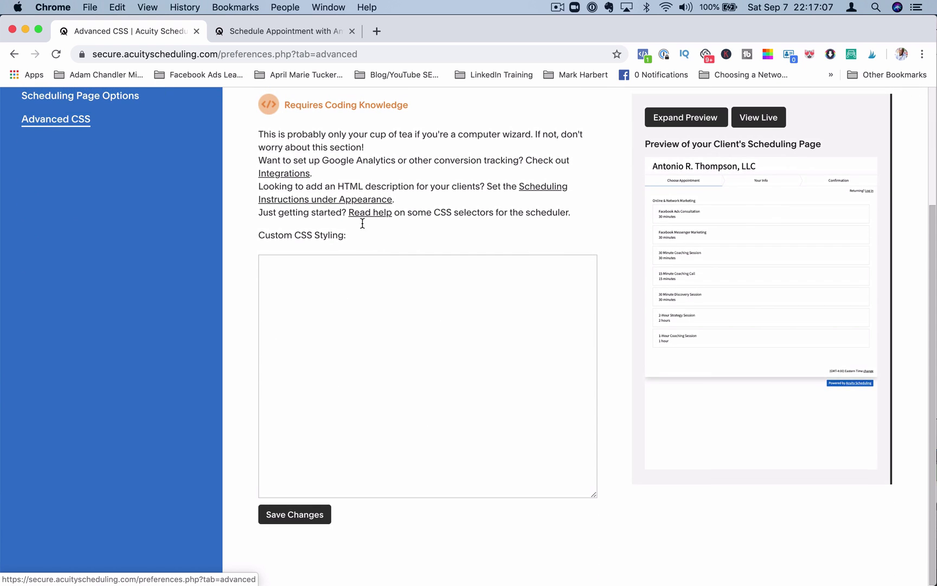
scroll(397, 239, up, 3)
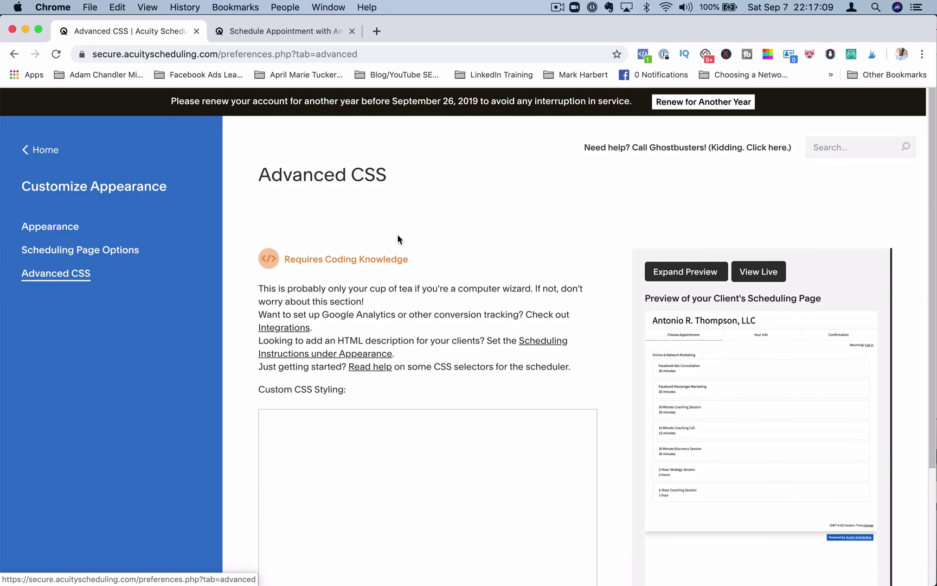
Show the Availability weekly hours of 1:00pm-6:00pm on Monday, Wednesday and Friday
click(43, 148)
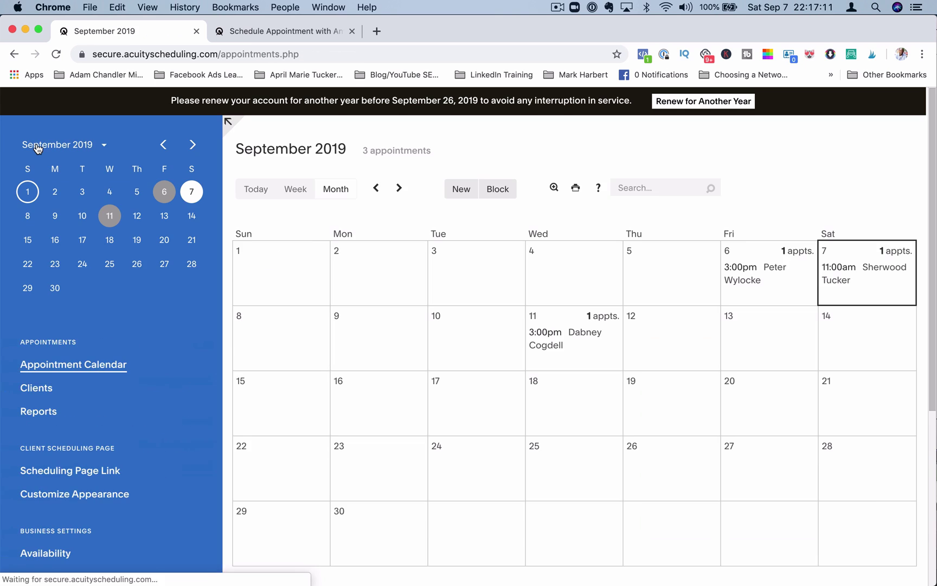
scroll(130, 393, down, 2)
scroll(130, 392, down, 5)
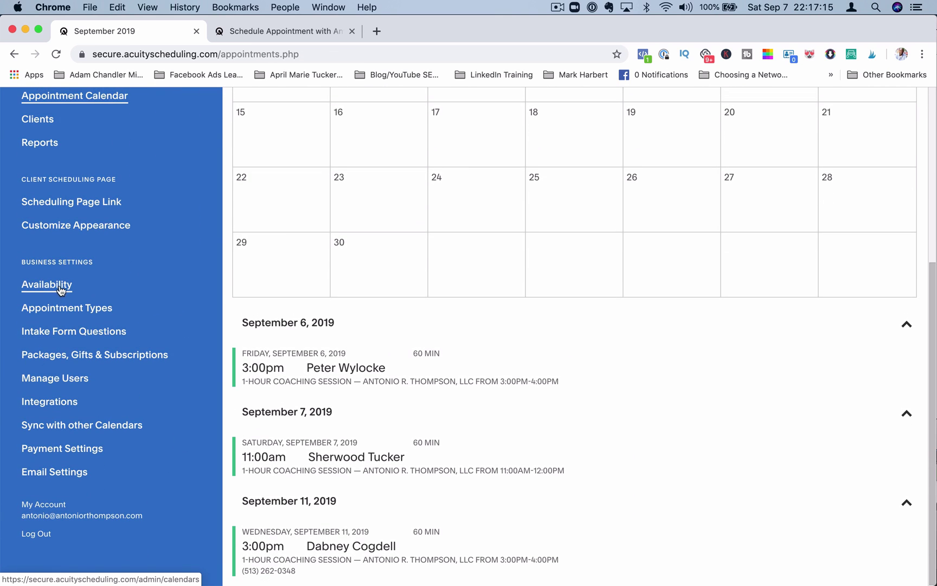
click(59, 285)
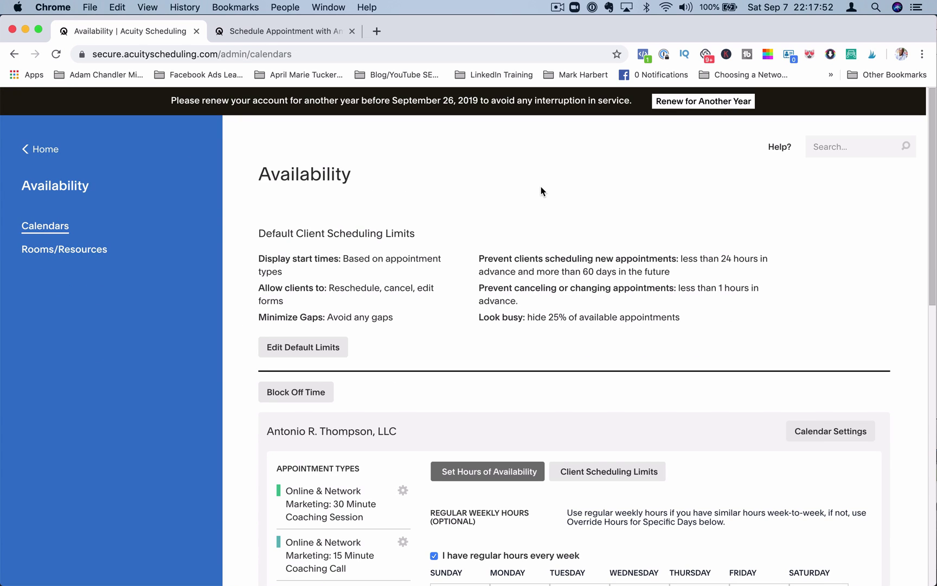
scroll(529, 282, down, 3)
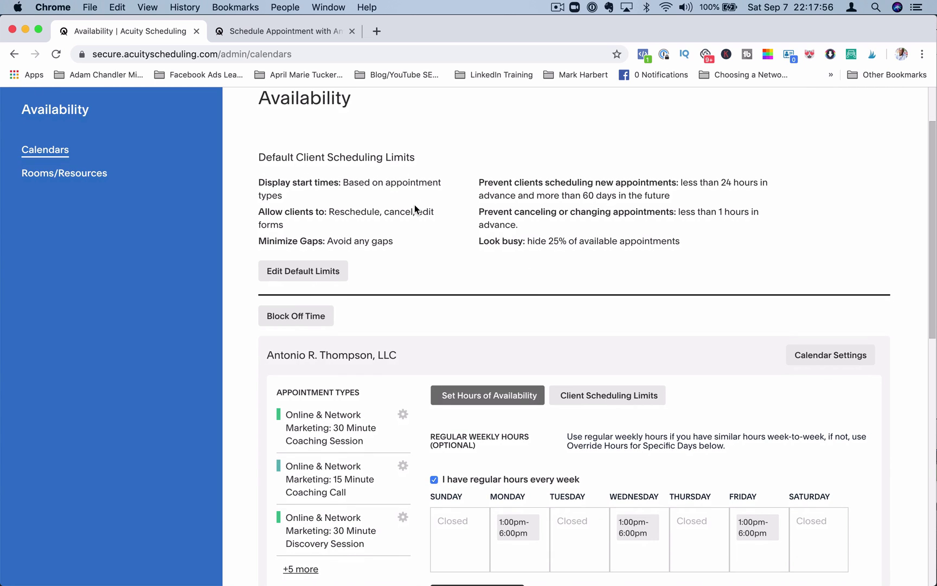
Open Edit Default Limits and check the Make Me Look Busy 25% value
click(324, 271)
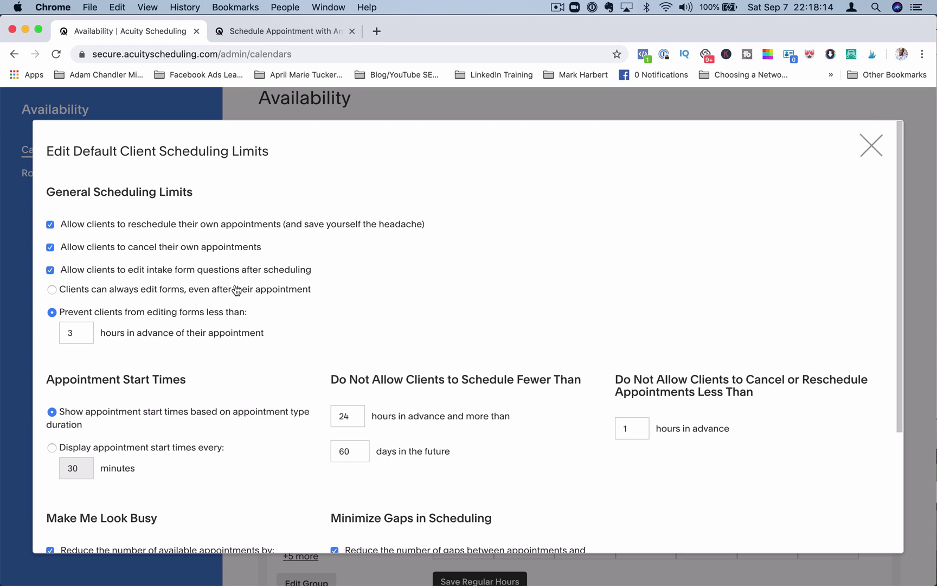
scroll(210, 308, down, 5)
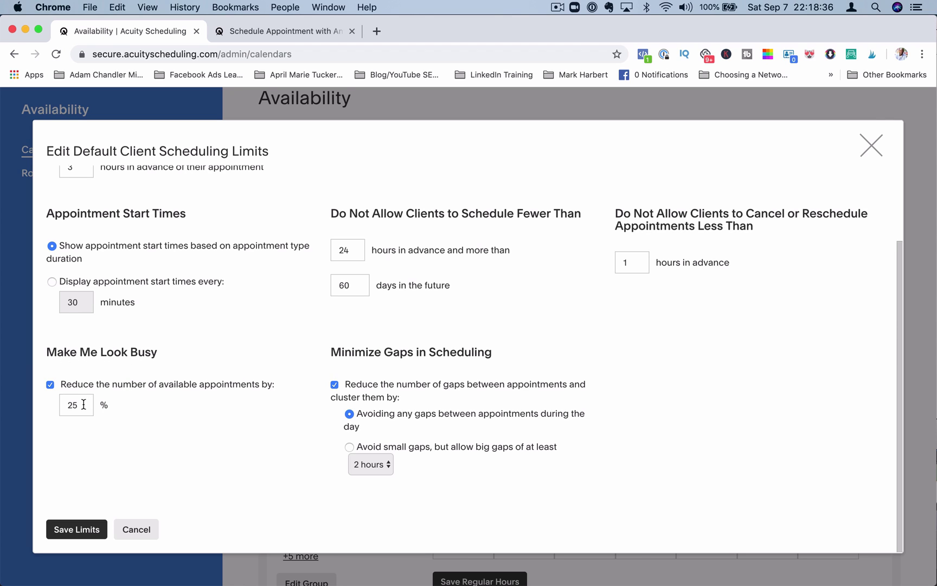
drag(83, 402, 65, 403)
click(169, 408)
Save the default client scheduling limits and dismiss the confirmation banner
click(70, 519)
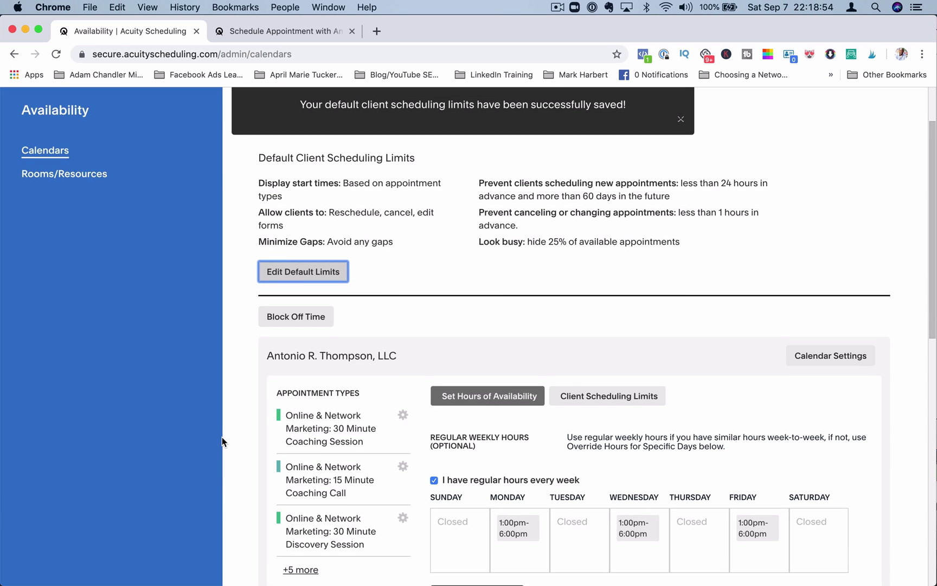
scroll(221, 437, down, 5)
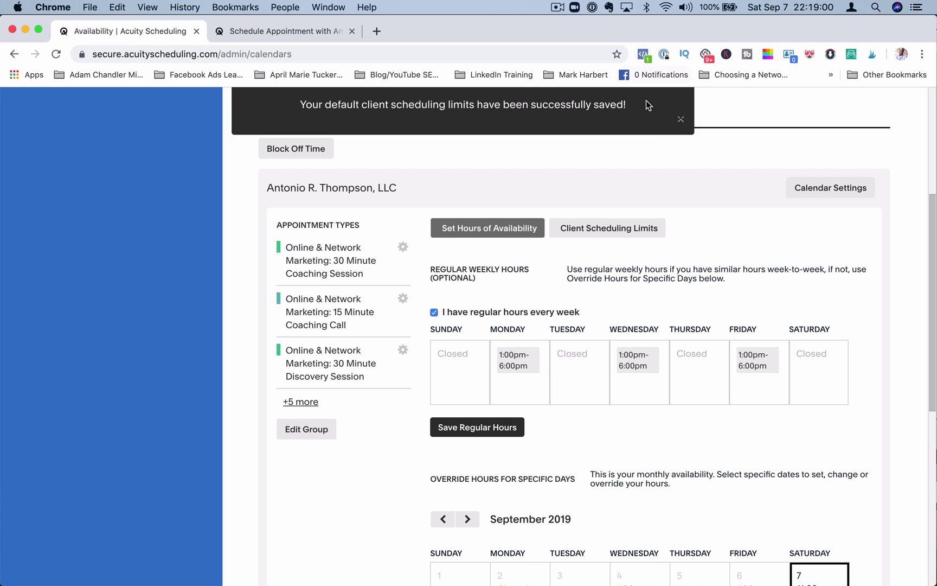
click(681, 119)
View the per-appointment-type hours settings, then close them to show the September 2019 override calendar
scroll(559, 242, down, 2)
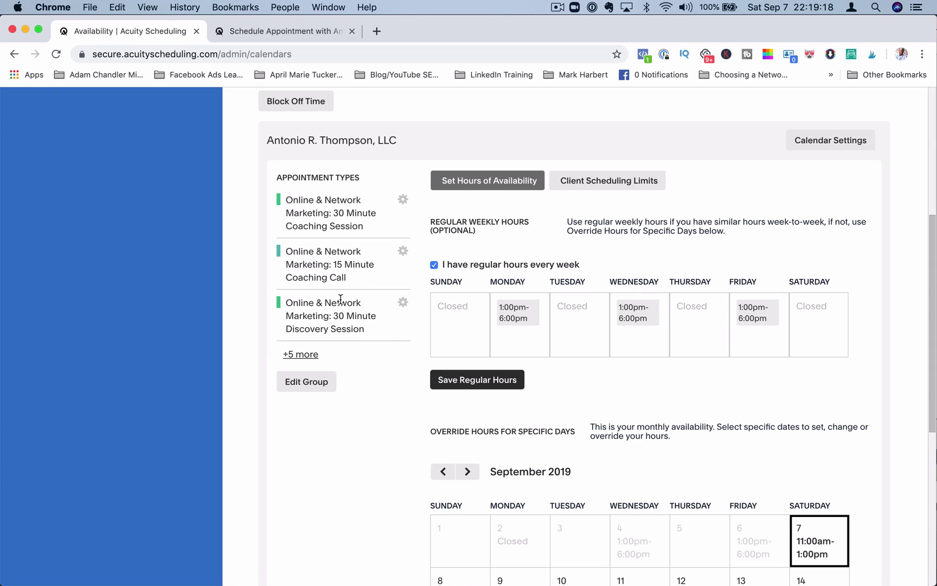
scroll(340, 299, down, 5)
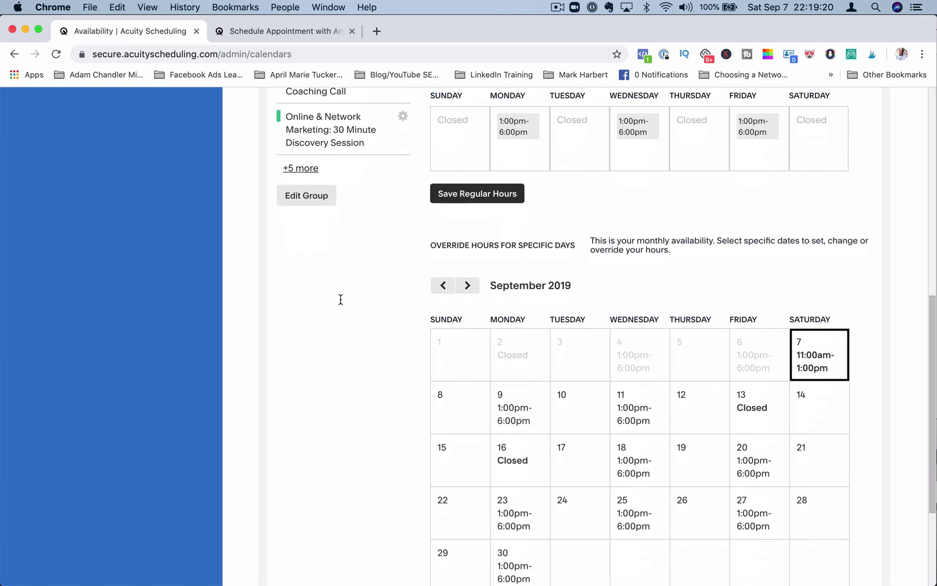
scroll(342, 300, down, 3)
scroll(548, 247, down, 2)
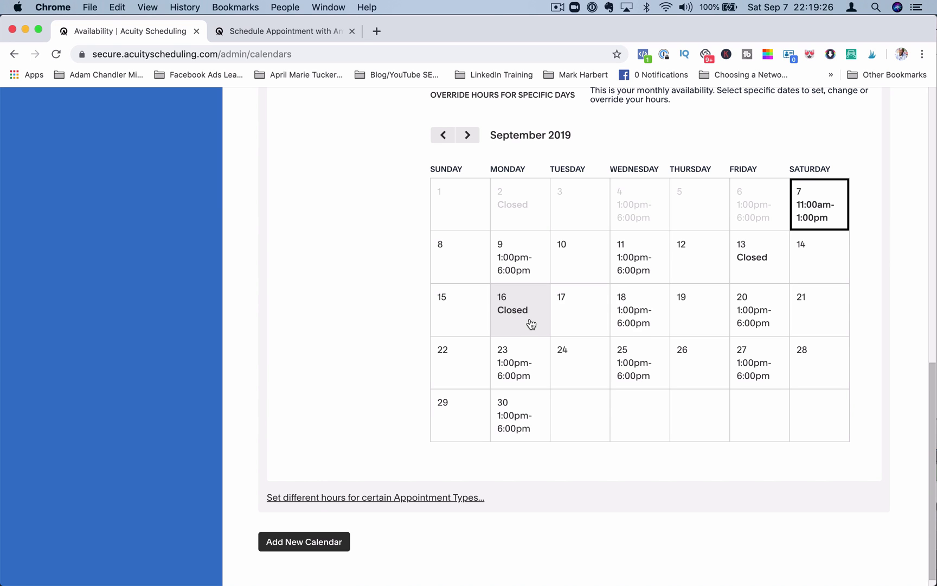
click(377, 497)
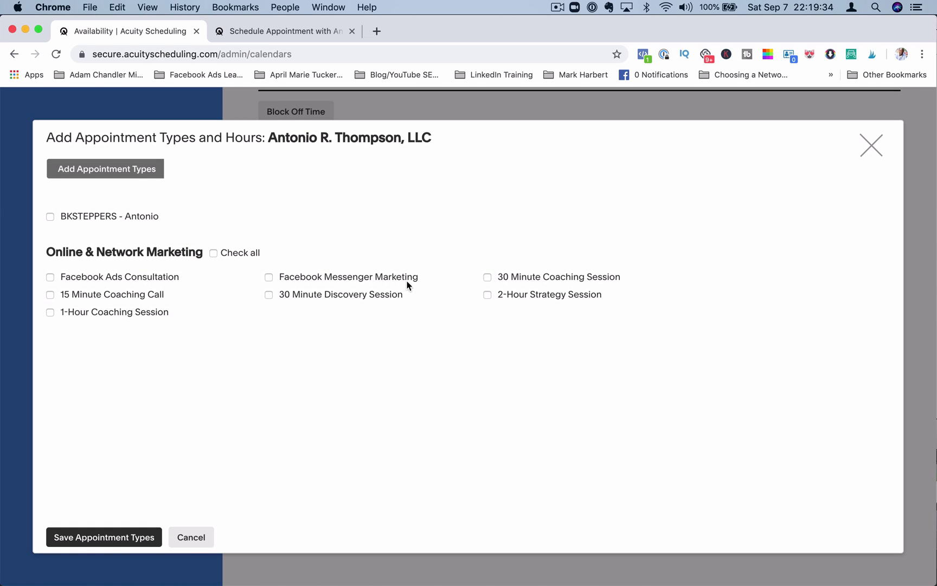
click(873, 151)
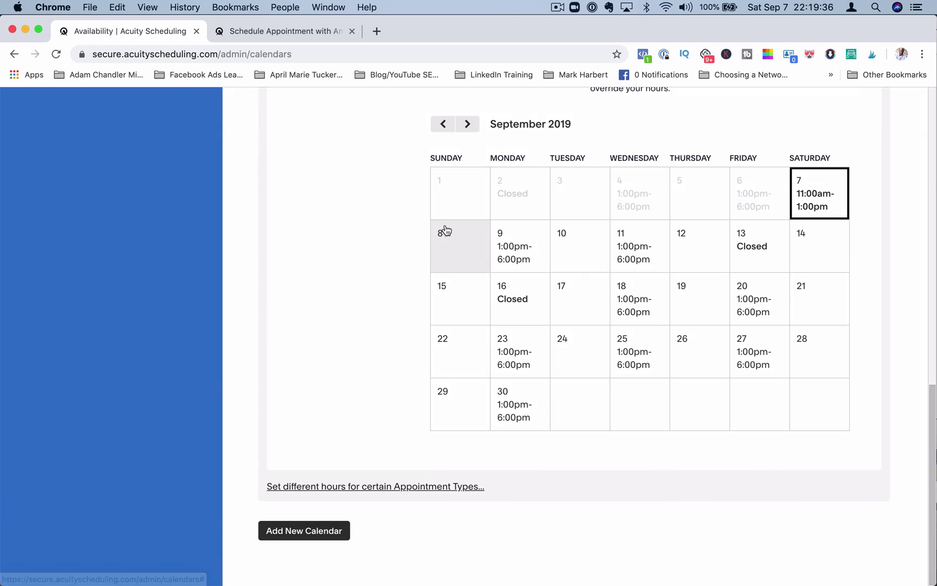
Start a new room/resource requiring 30 Minute Coaching Session, leaving it uncreated
click(40, 246)
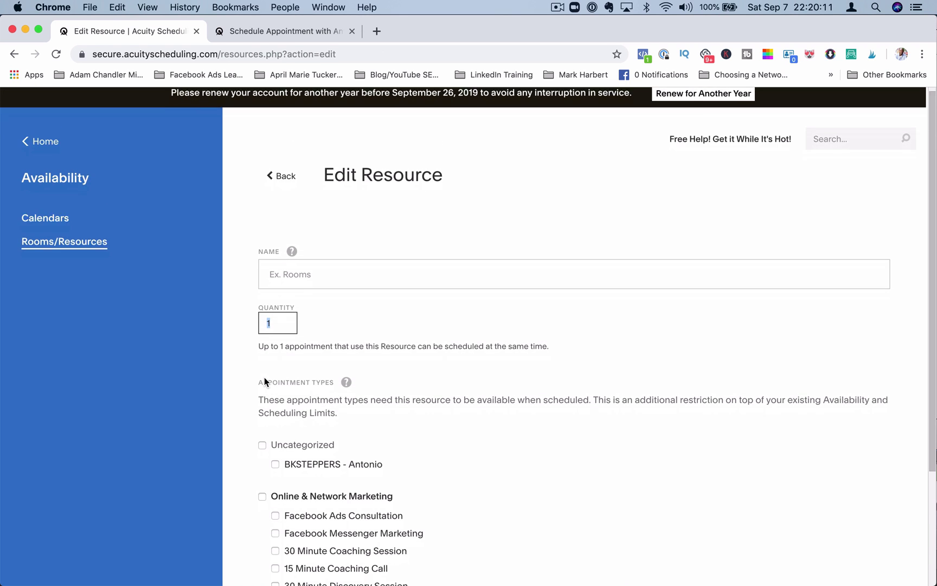
scroll(264, 381, down, 2)
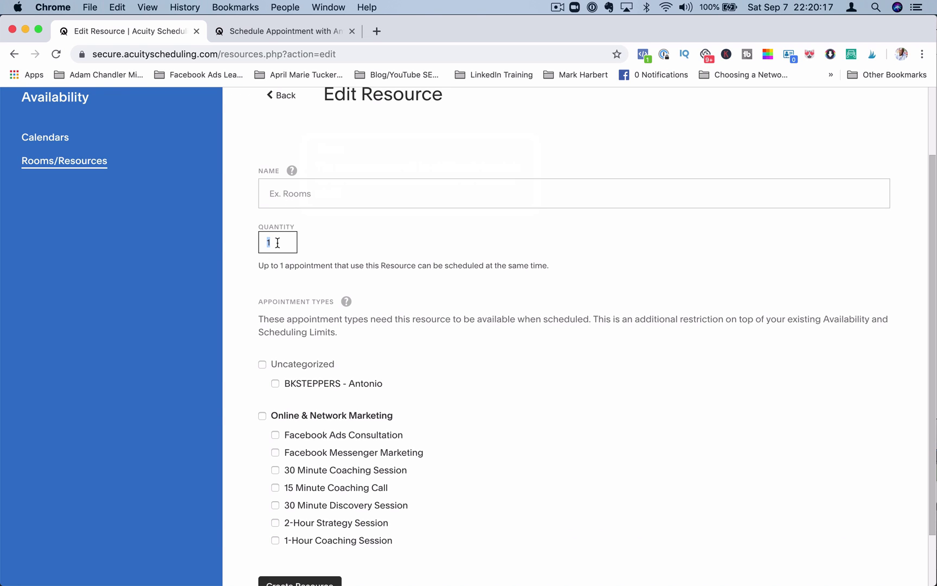
scroll(284, 390, down, 3)
click(276, 404)
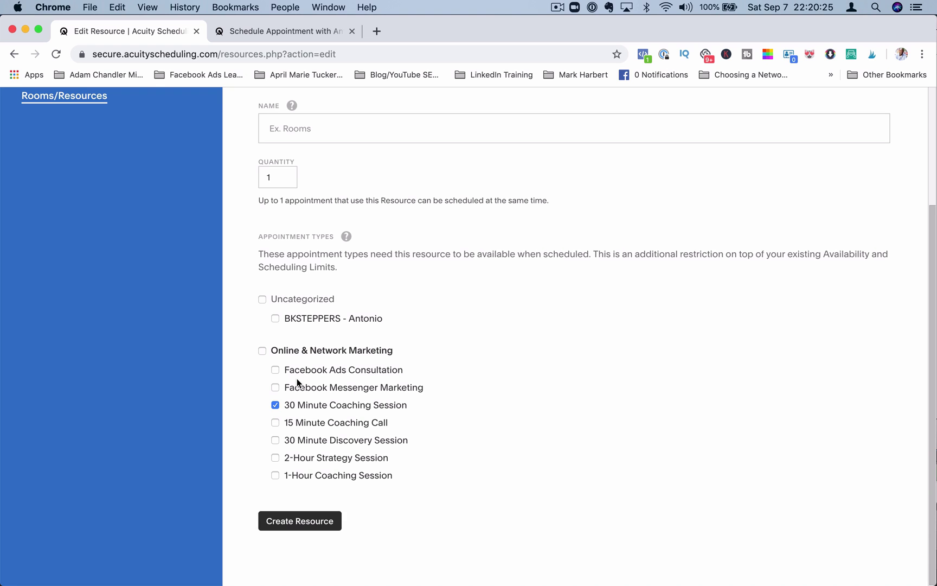
scroll(243, 324, up, 4)
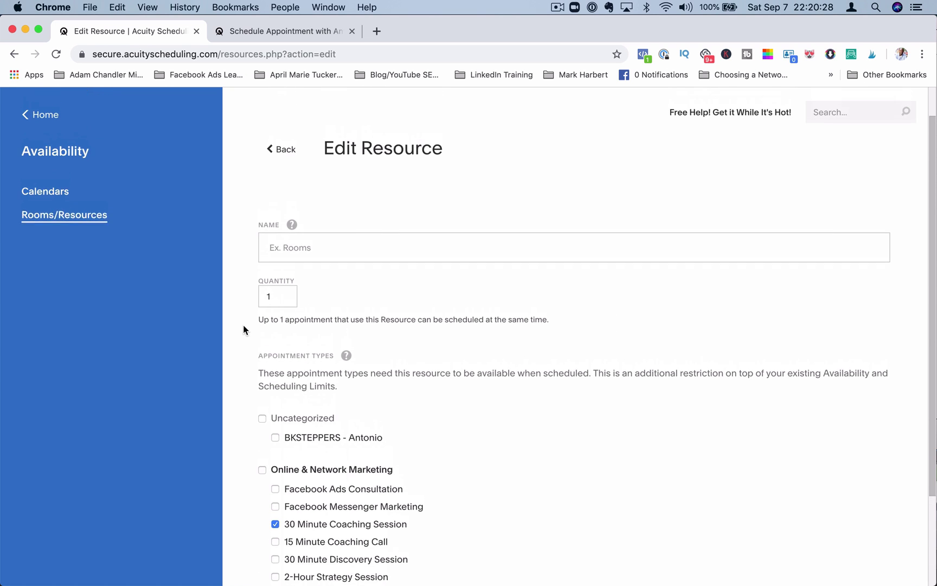
Return to the calendar, then browse the Appointment Types list of Online & Network Marketing services
click(38, 131)
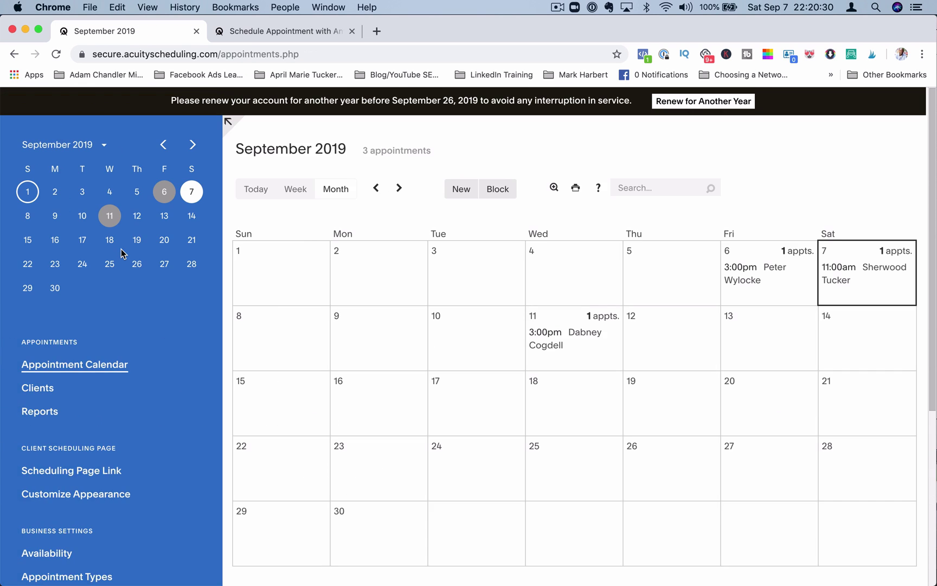
scroll(121, 249, down, 10)
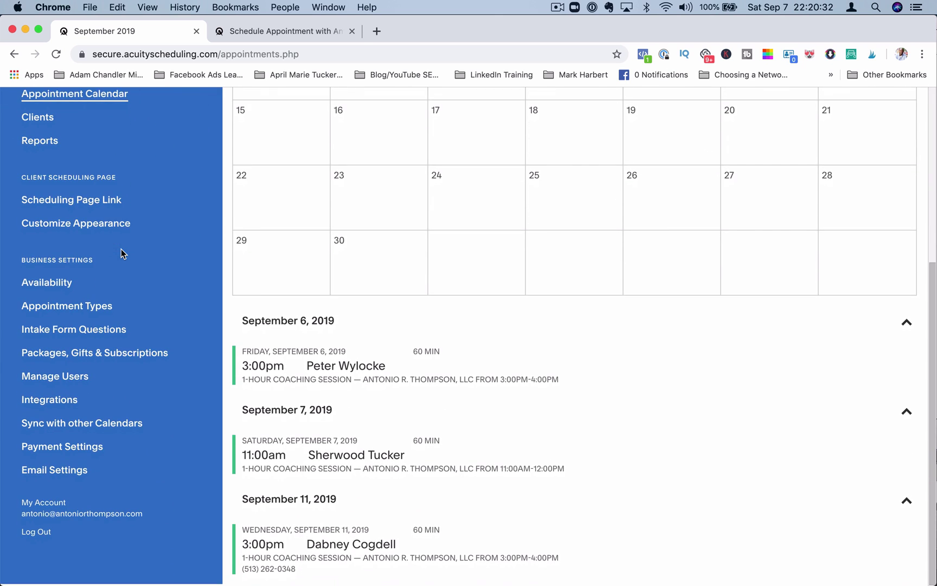
click(89, 305)
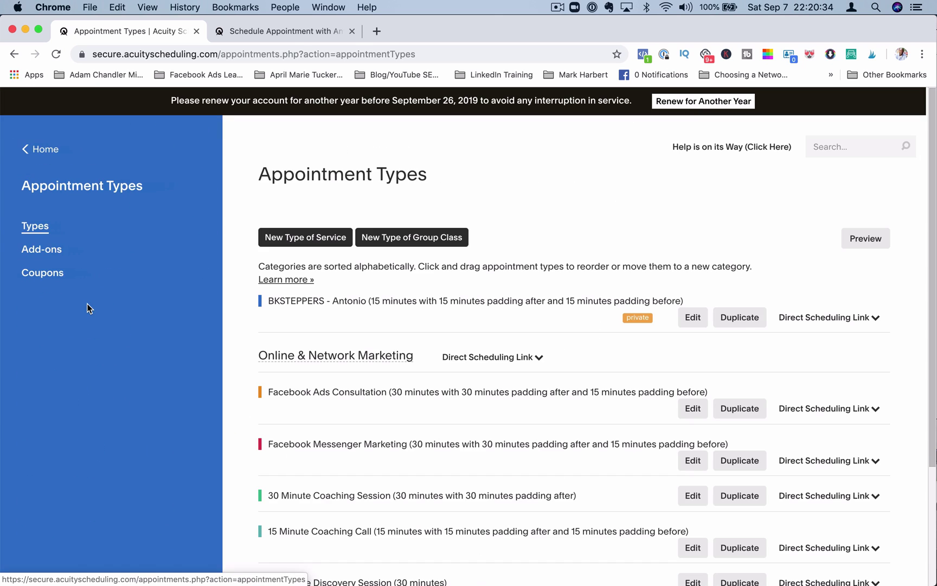
scroll(261, 371, down, 2)
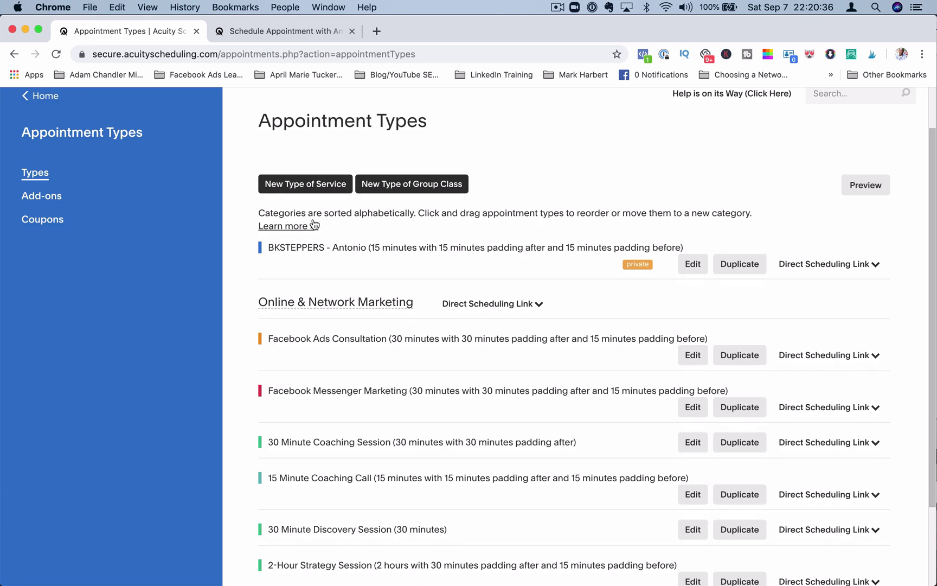
scroll(423, 295, down, 3)
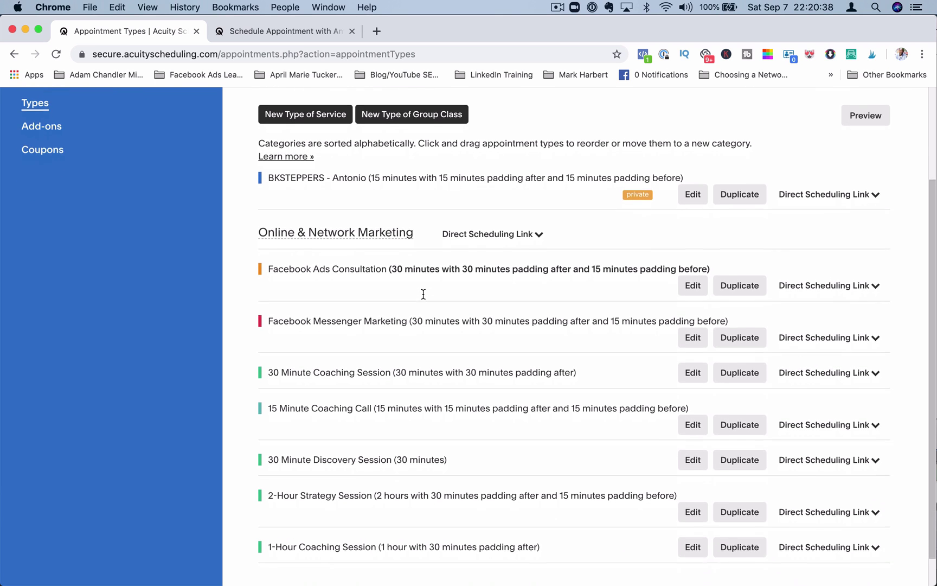
scroll(423, 294, up, 1)
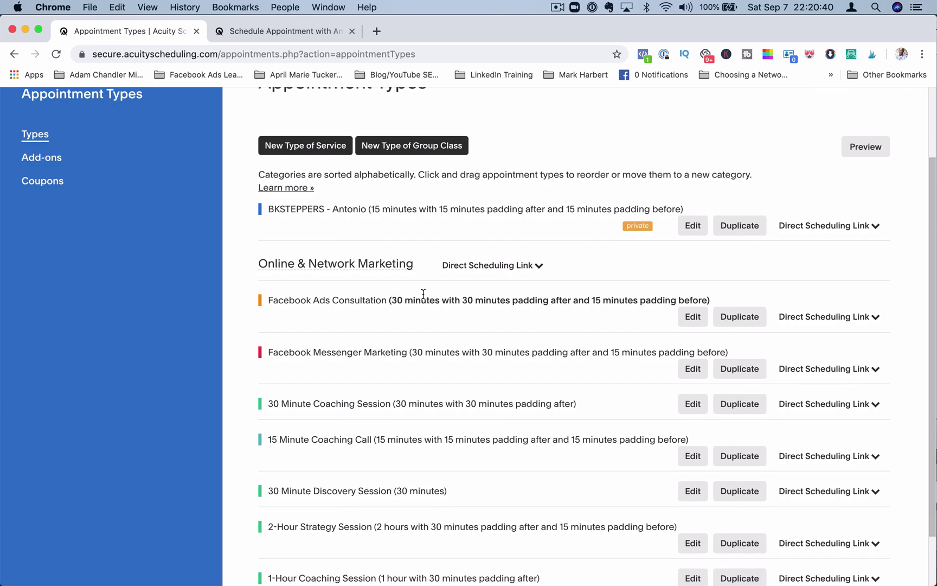
scroll(423, 293, down, 1)
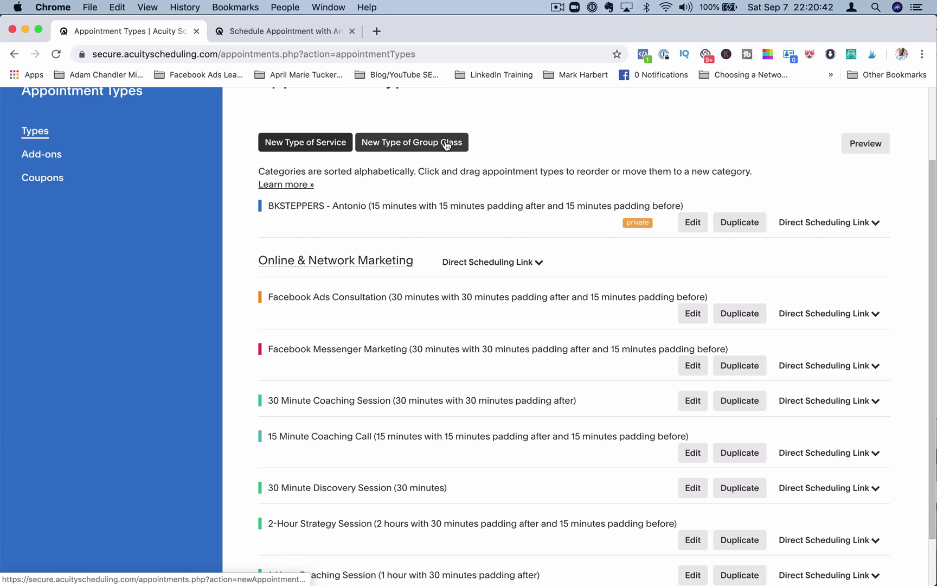
Review the Facebook Ads Consultation settings, including its 0.00 price field
click(688, 314)
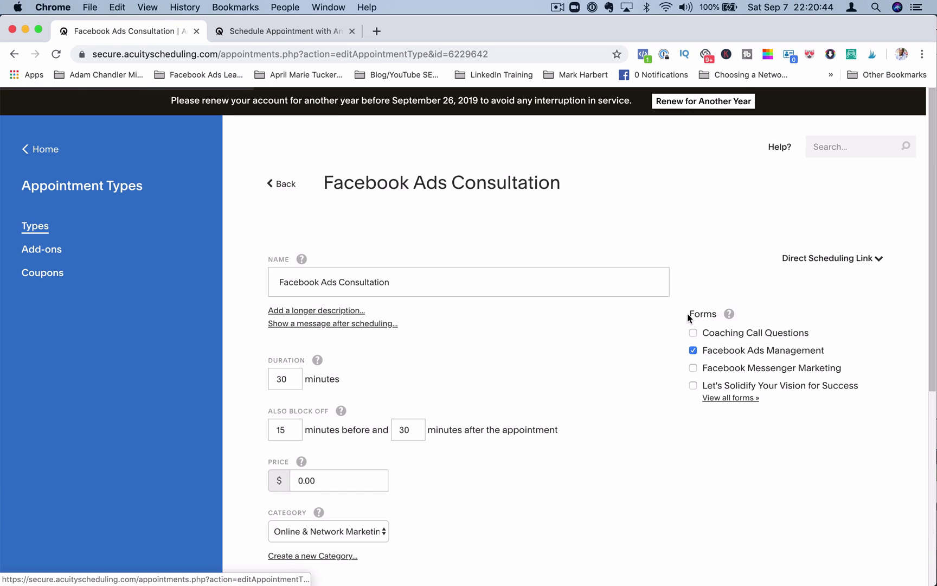
scroll(662, 385, down, 5)
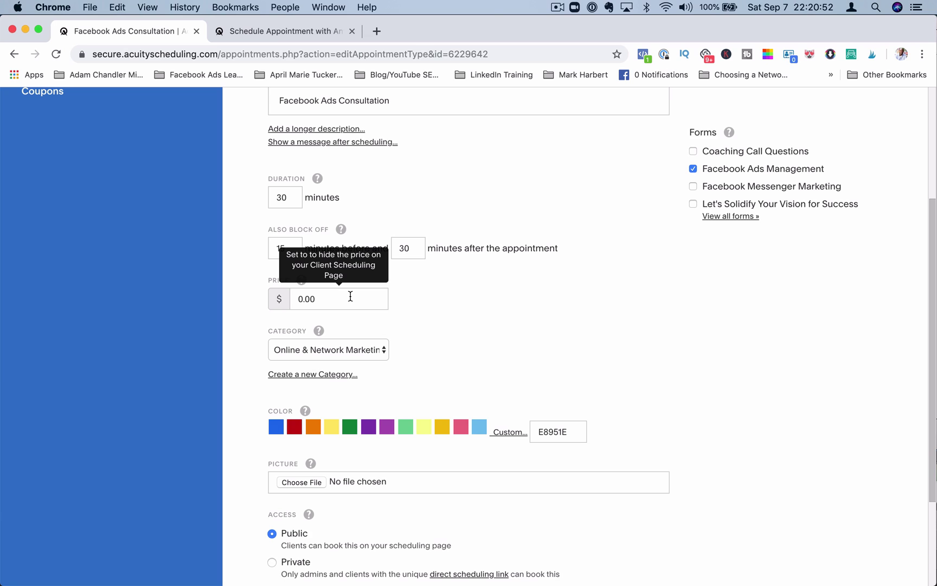
click(350, 296)
scroll(416, 348, down, 5)
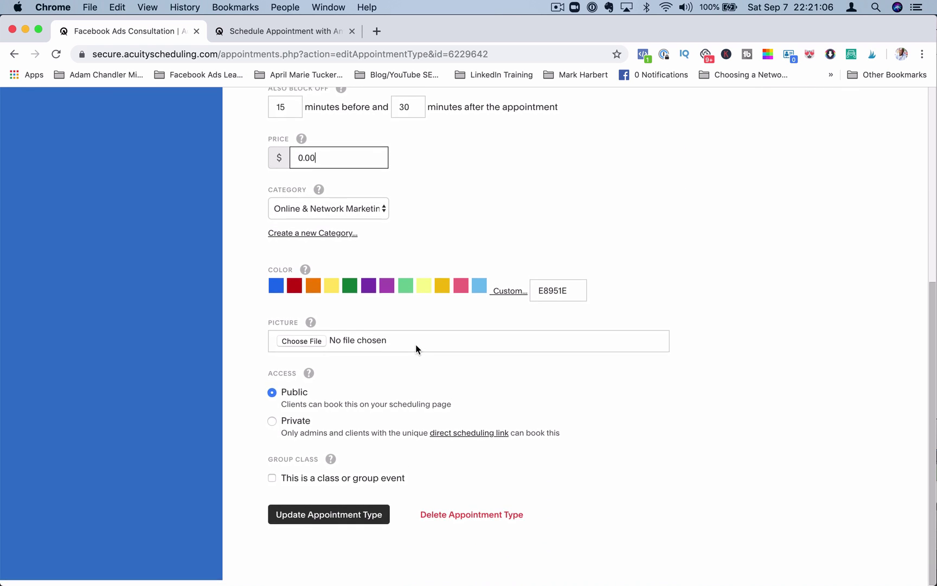
scroll(416, 347, up, 8)
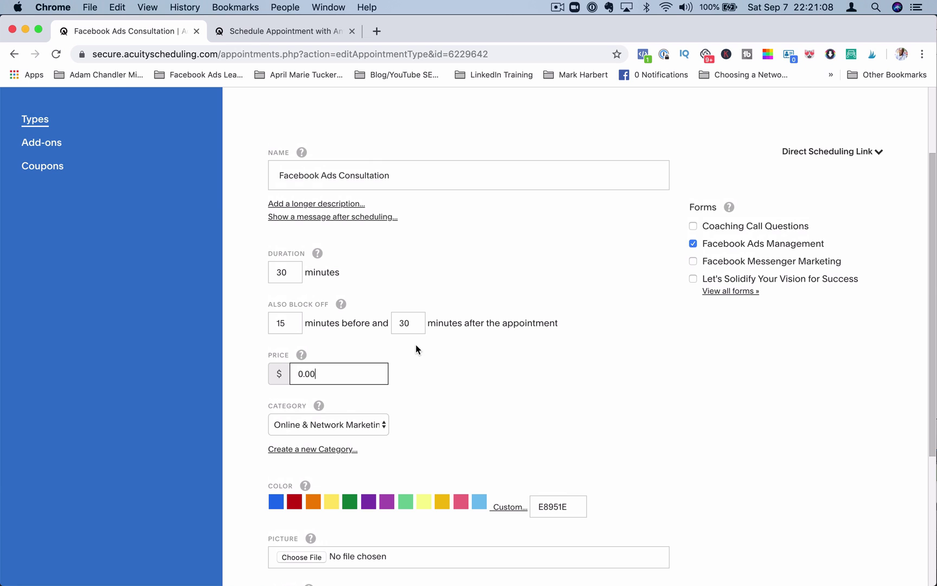
scroll(415, 348, up, 4)
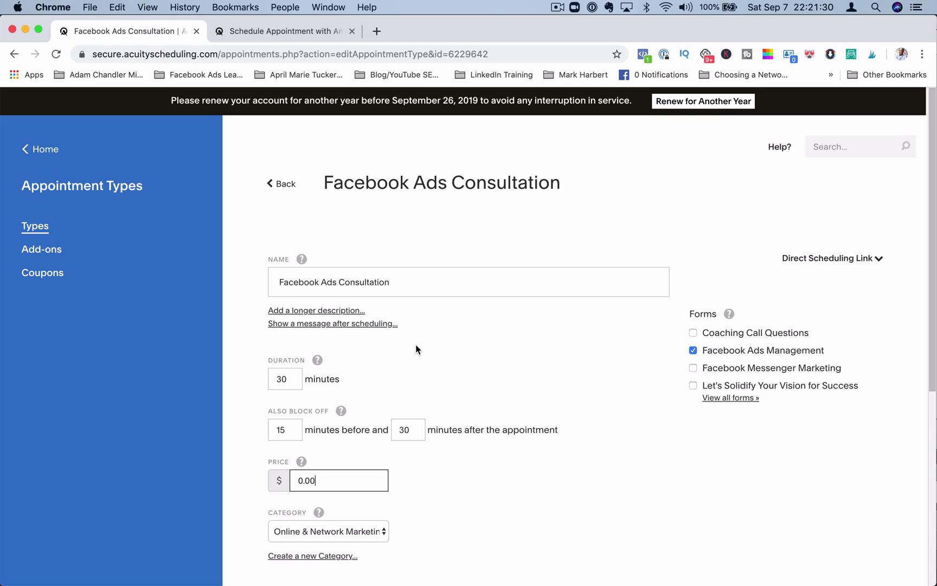
scroll(398, 257, down, 3)
scroll(378, 259, up, 3)
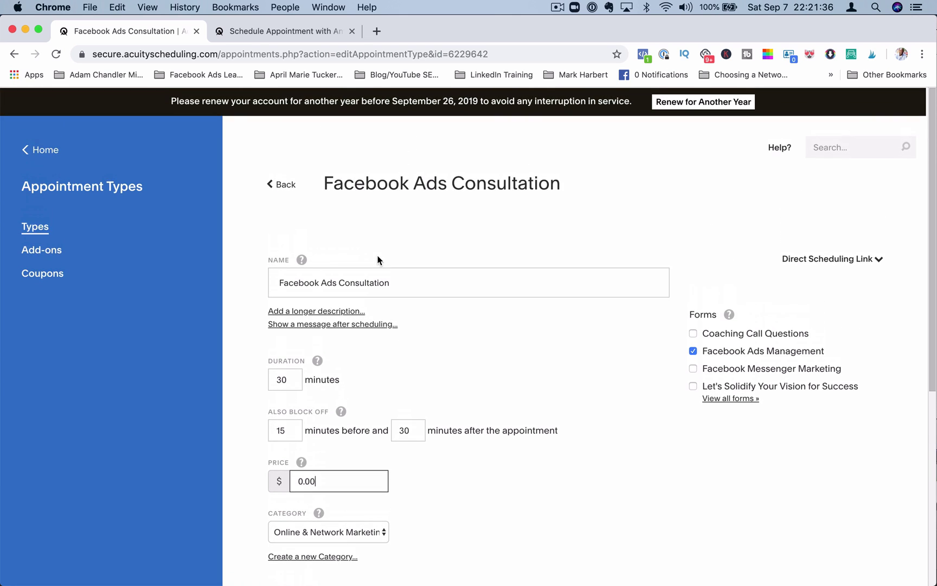
Go back to the Appointment Types list and scroll through it
click(287, 194)
scroll(147, 243, down, 1)
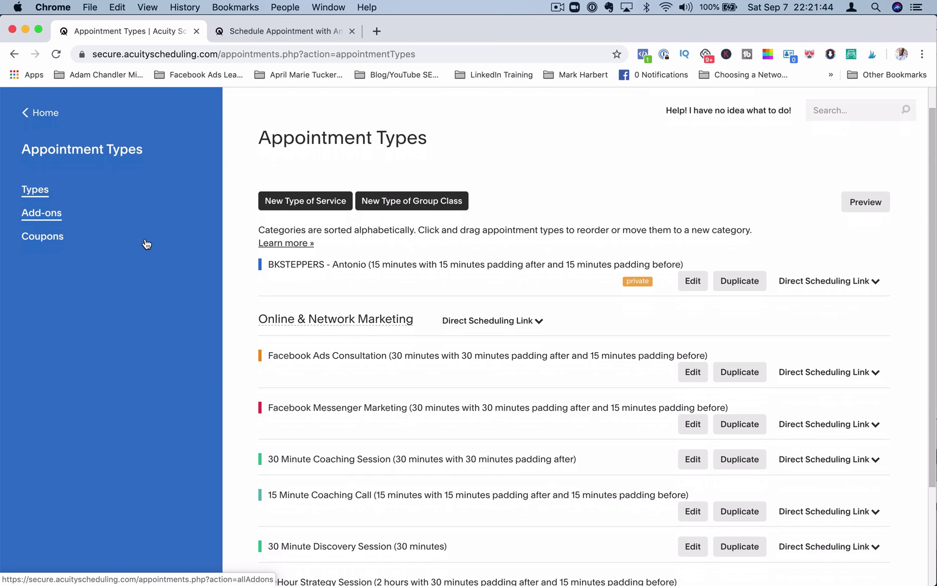
scroll(203, 245, down, 2)
scroll(194, 246, down, 2)
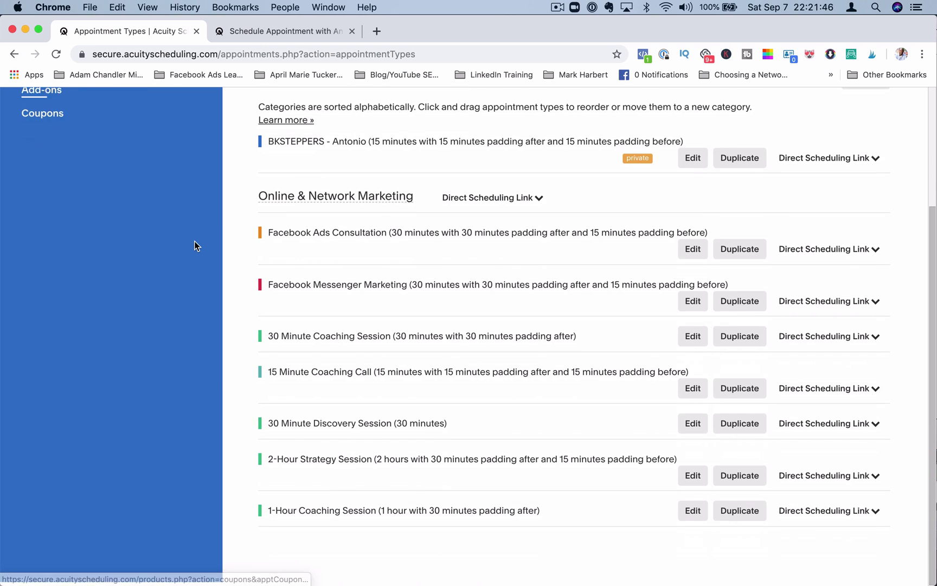
scroll(273, 282, up, 5)
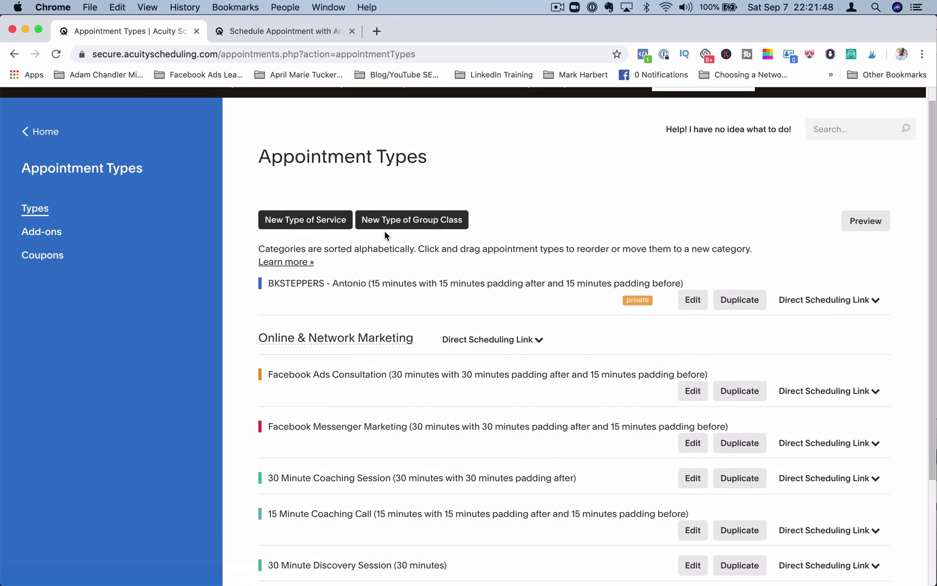
Start a New Type of Group Class and look over its form, a group event for up to 8 people
click(382, 216)
scroll(391, 327, down, 3)
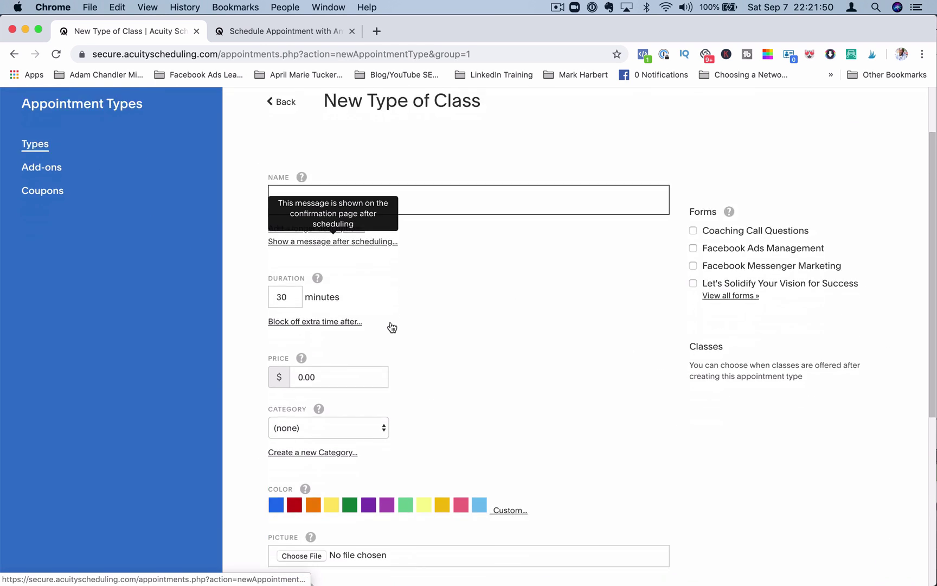
scroll(385, 282, down, 1)
scroll(379, 228, up, 1)
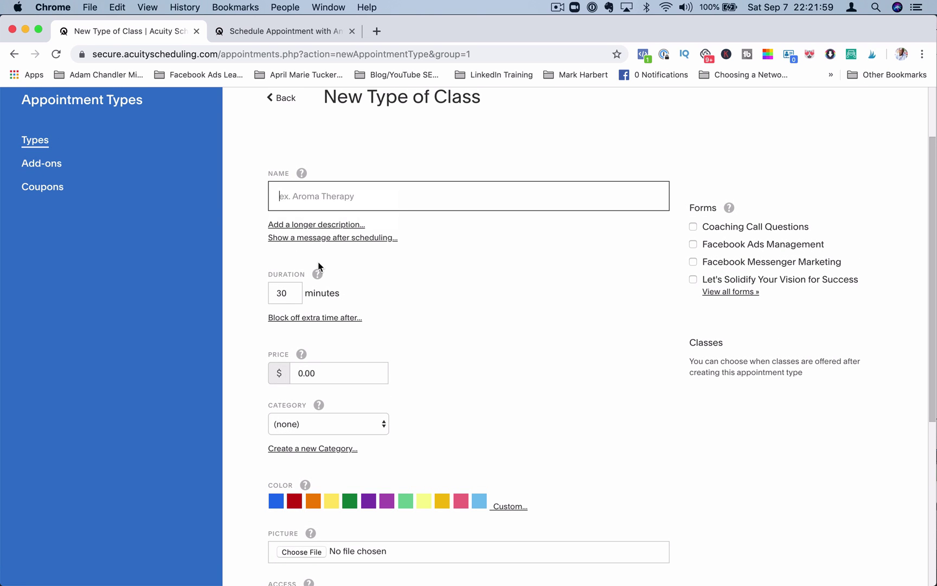
scroll(315, 254, down, 1)
scroll(297, 255, down, 3)
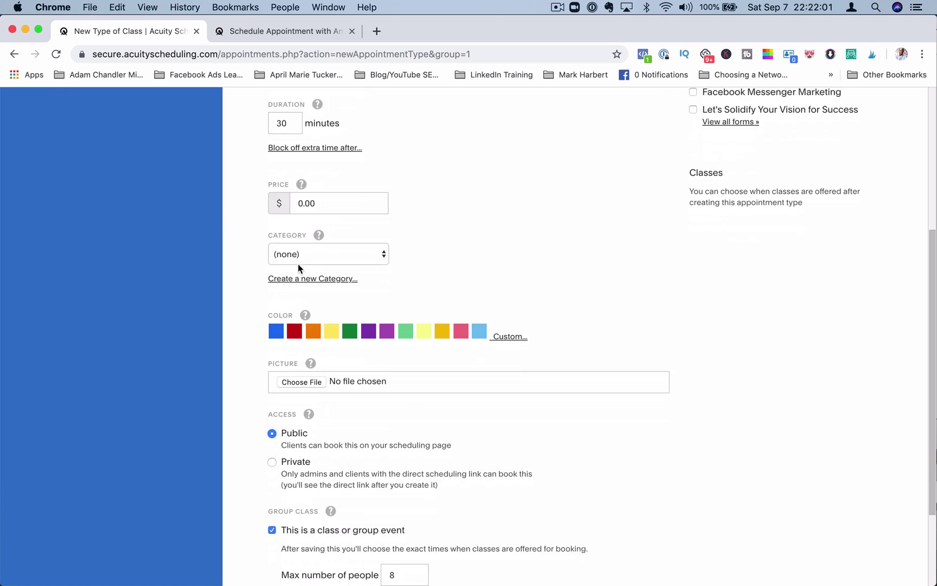
scroll(297, 263, down, 2)
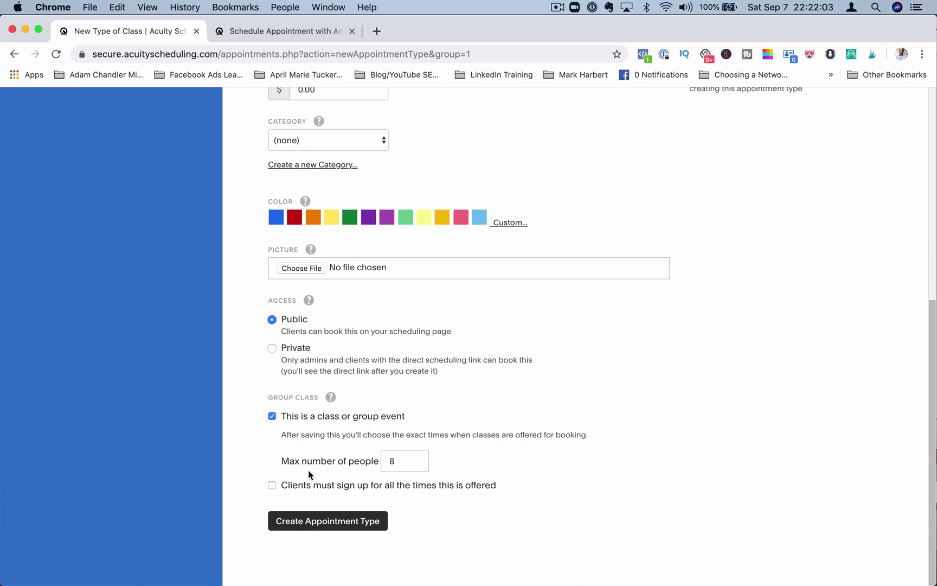
Look over the empty Add-ons page and new add-on form, then the appointment Coupons page
scroll(364, 387, up, 5)
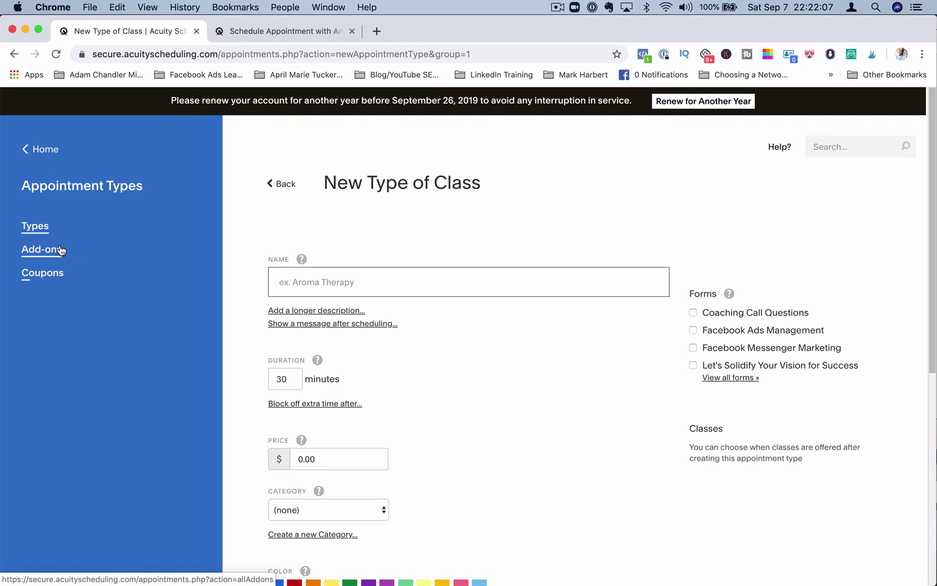
click(60, 250)
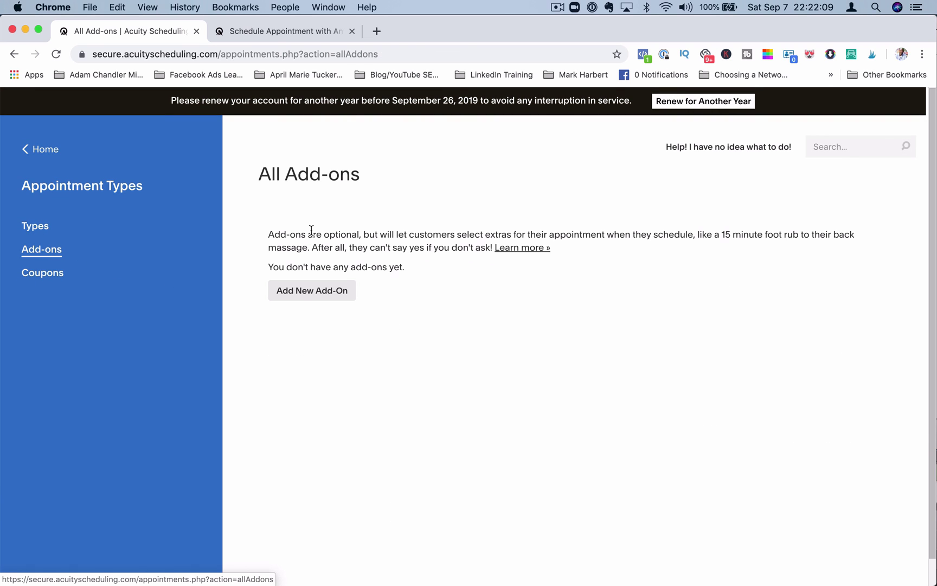
click(320, 295)
scroll(336, 338, down, 2)
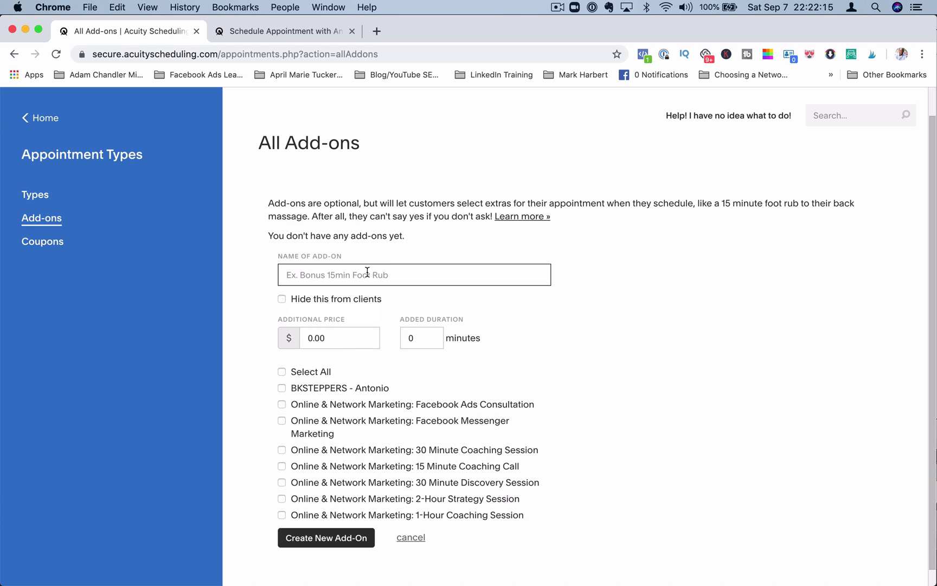
click(52, 241)
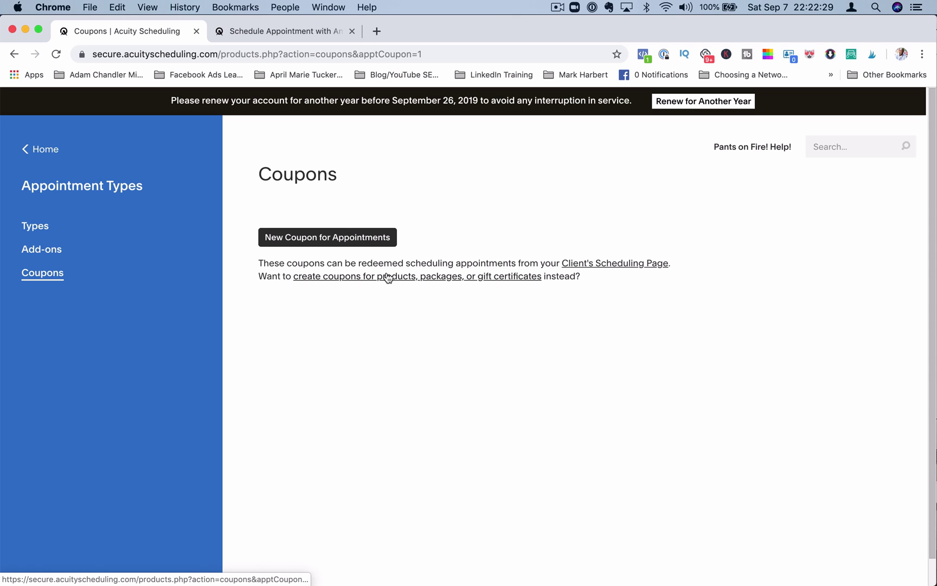
Go back to the calendar, then view the four Intake Form Questions forms
click(41, 149)
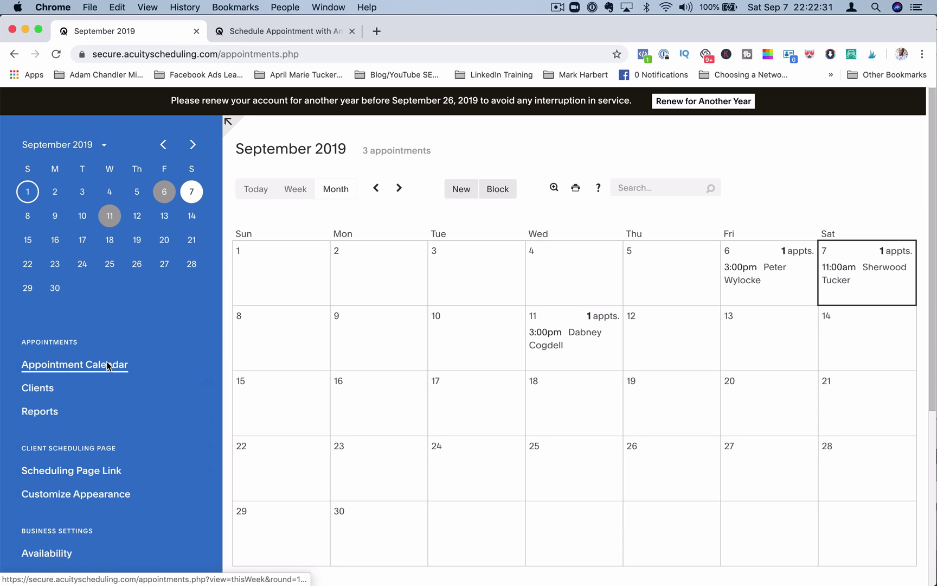
scroll(109, 368, down, 5)
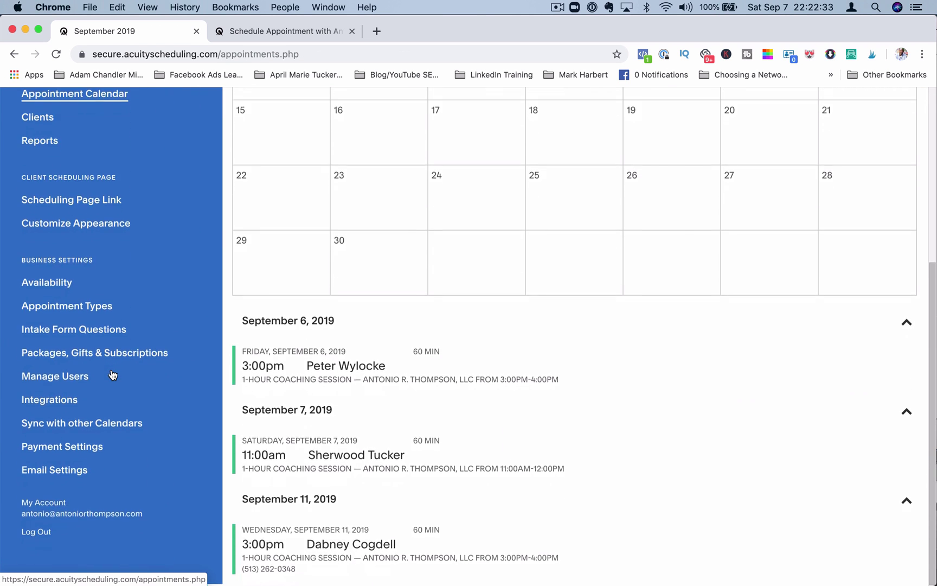
click(99, 329)
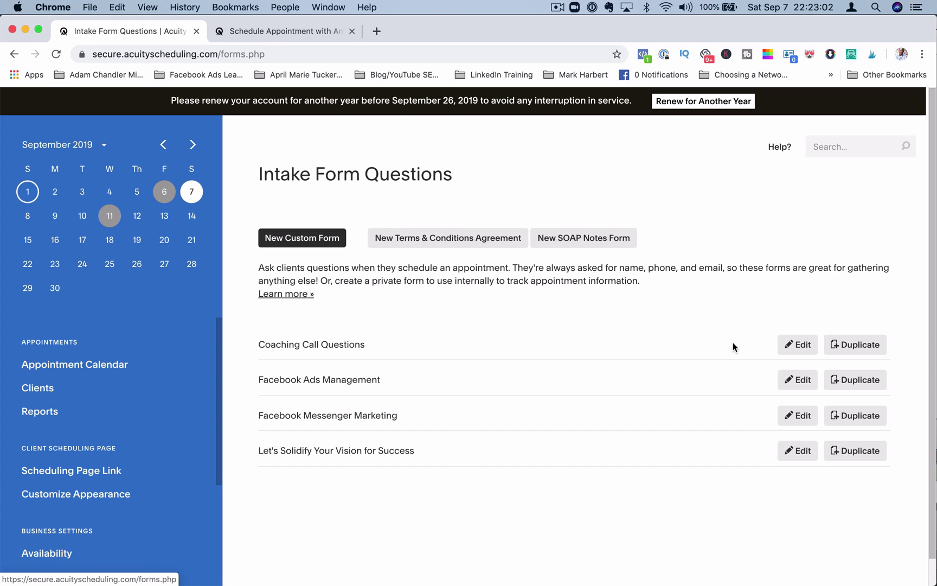
scroll(663, 449, down, 1)
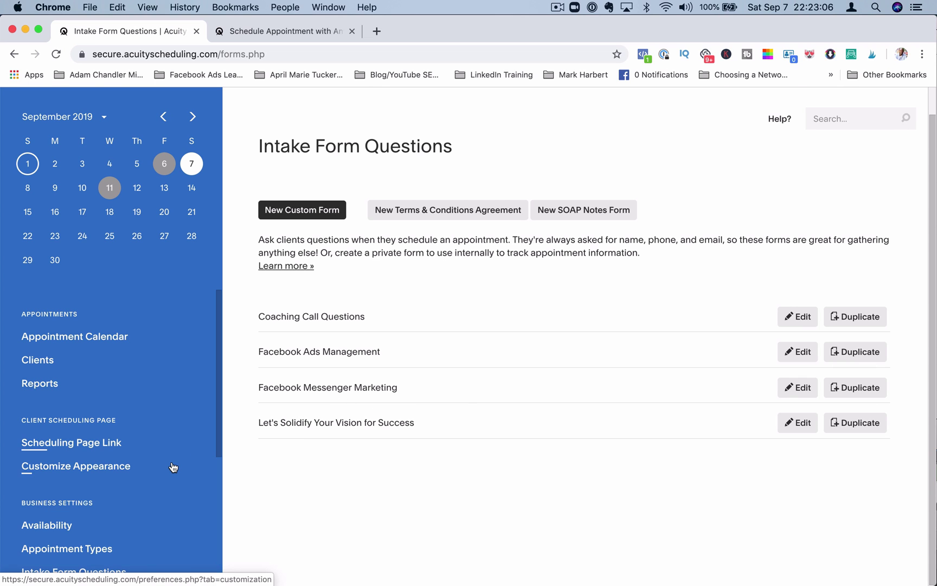
scroll(173, 466, down, 4)
scroll(173, 467, down, 4)
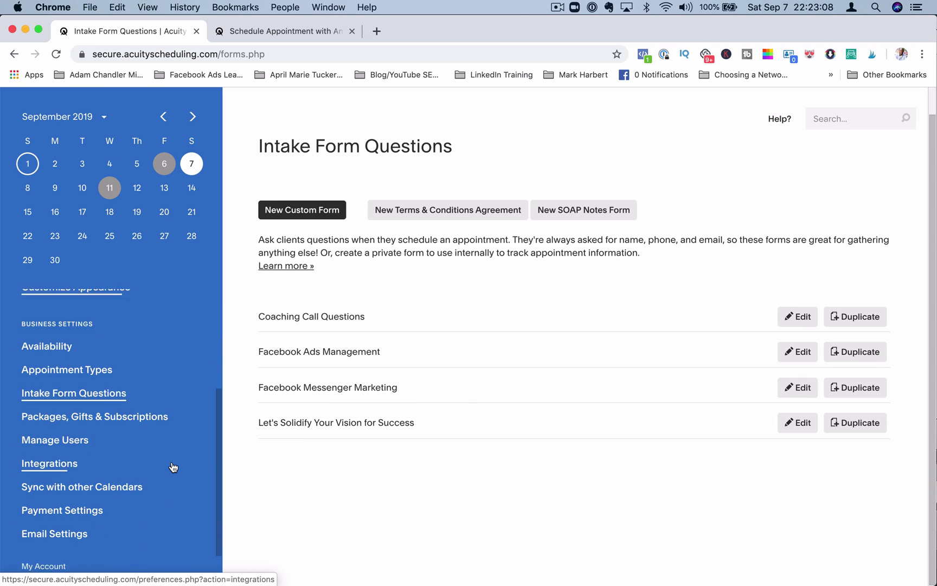
Browse the Packages, Gifts & Subscriptions, product Coupons, Orders and Subscribers pages, then return Home
click(142, 391)
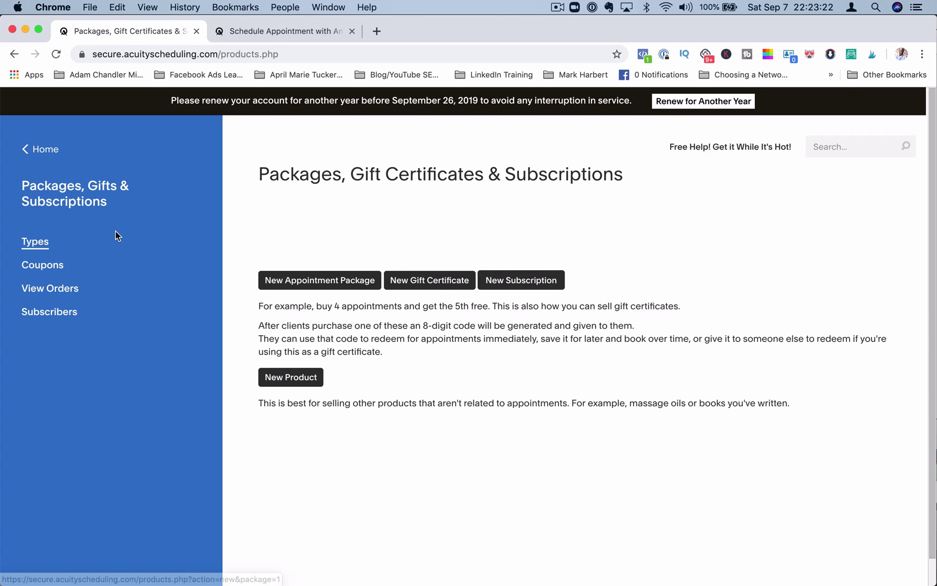
click(44, 266)
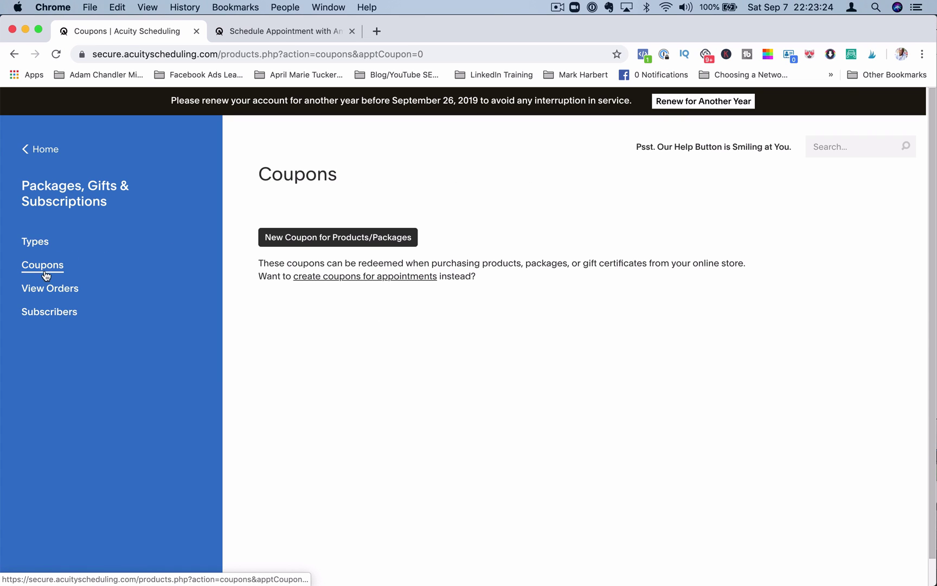
click(37, 287)
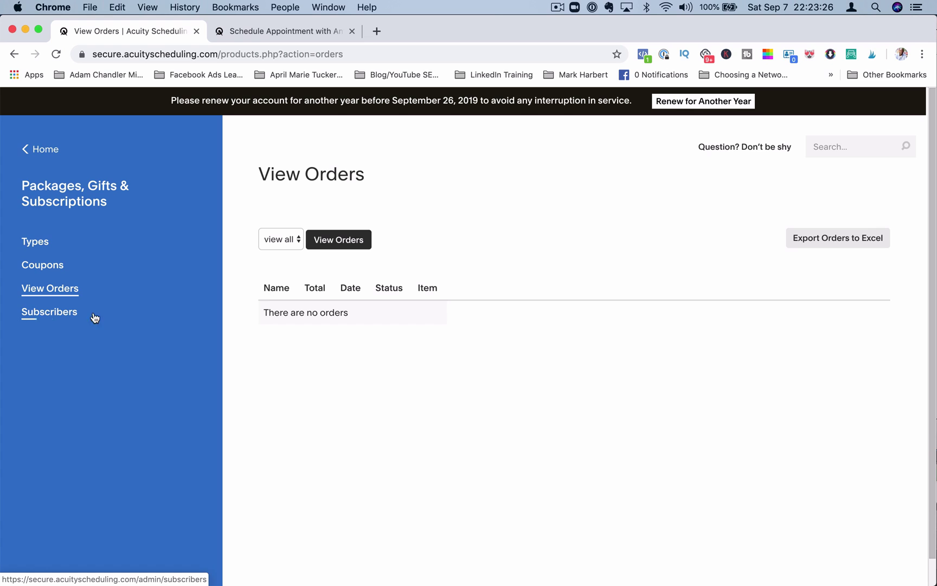
click(49, 312)
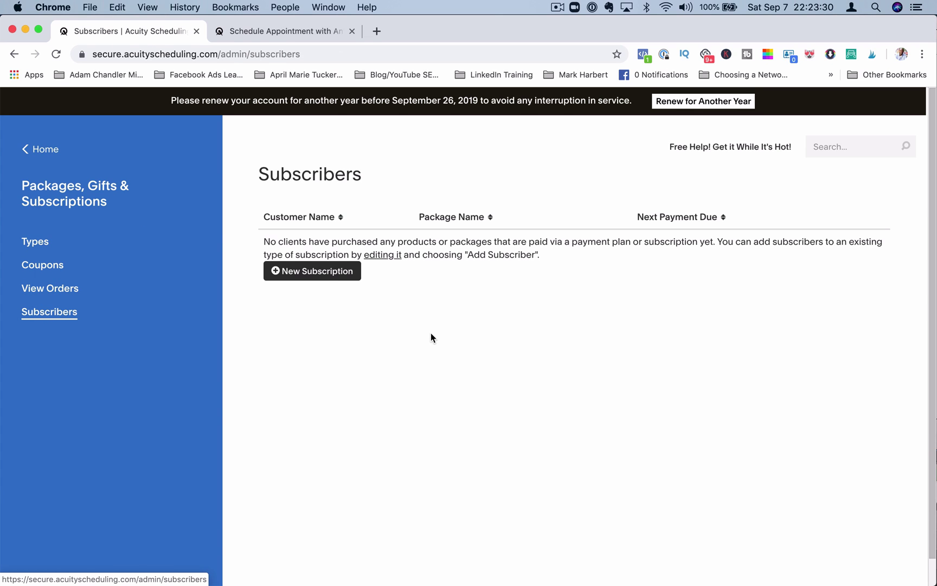
click(46, 149)
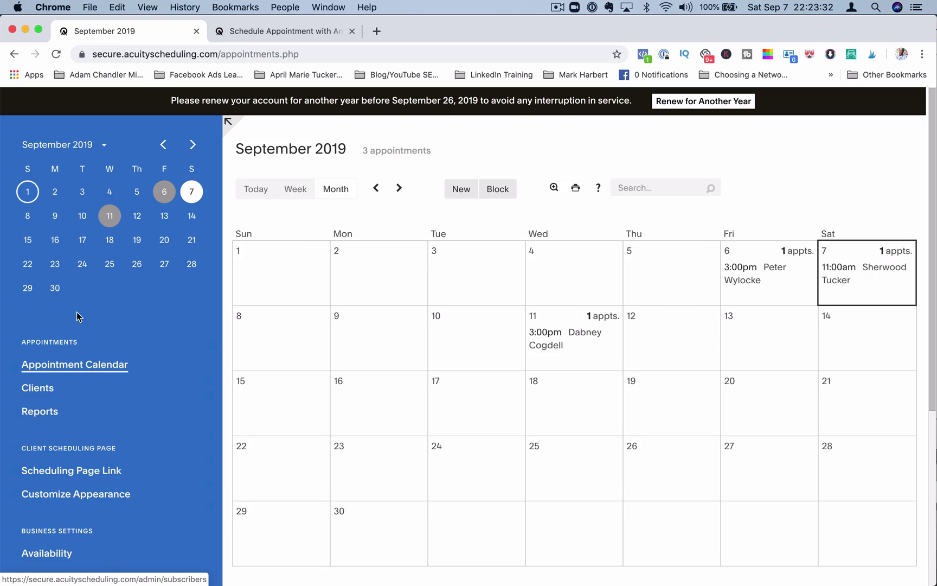
Open the Integrations page and scroll through it to the iCloud calendar syncing settings
scroll(76, 312, down, 5)
scroll(78, 317, down, 2)
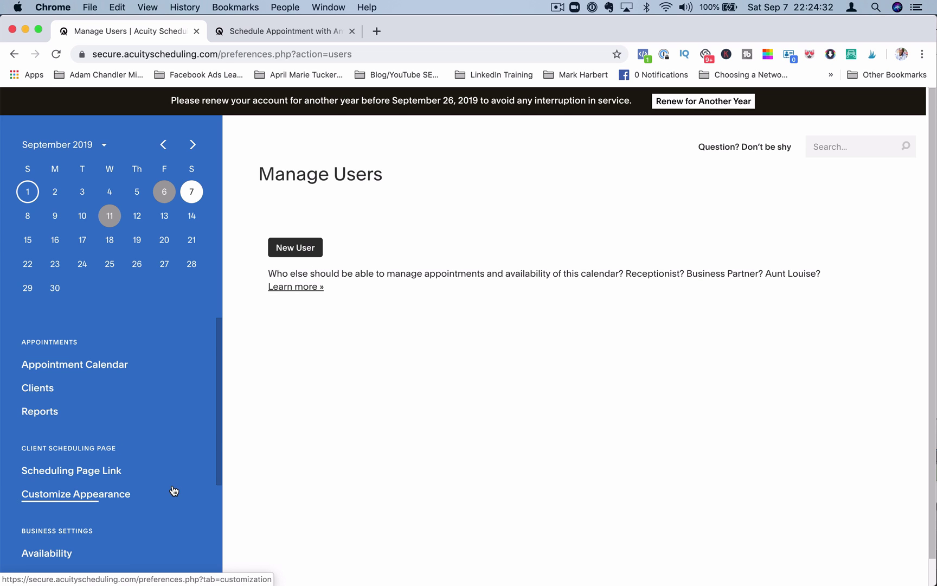
scroll(174, 491, down, 5)
click(83, 420)
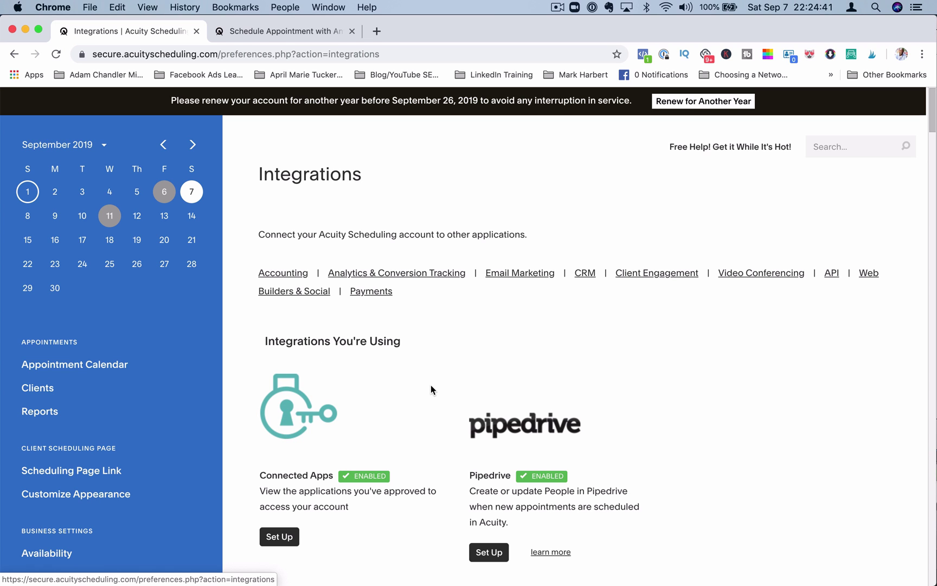
scroll(432, 390, down, 3)
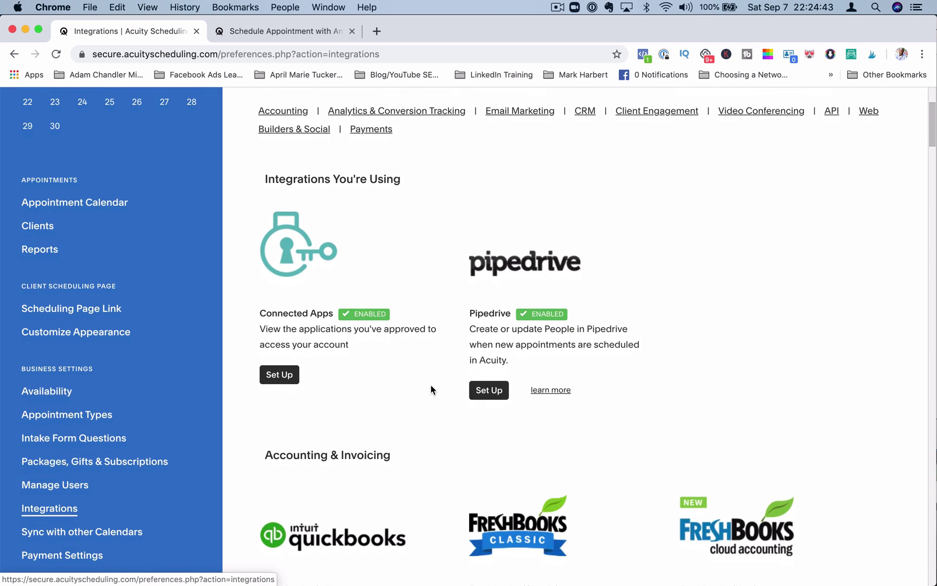
scroll(342, 321, down, 5)
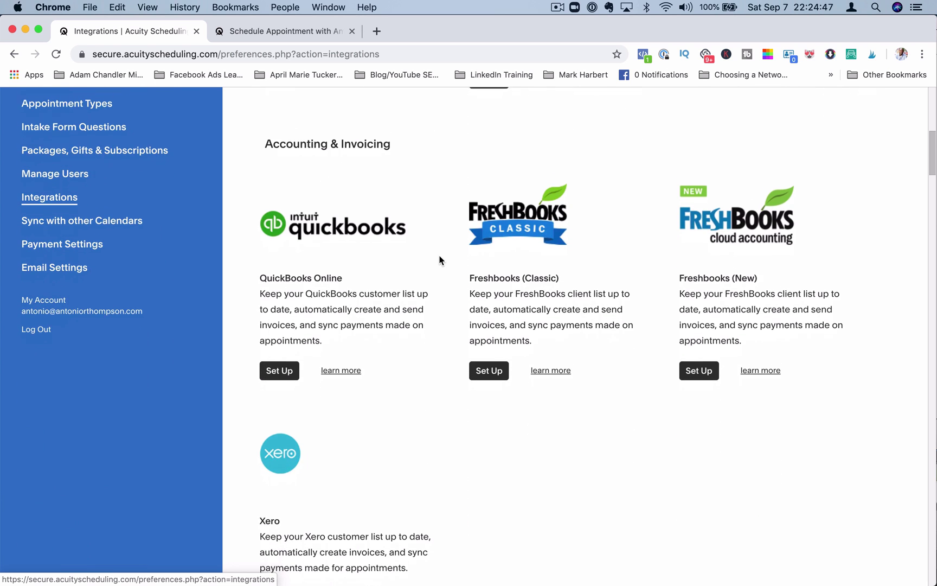
scroll(438, 255, down, 5)
scroll(439, 260, down, 10)
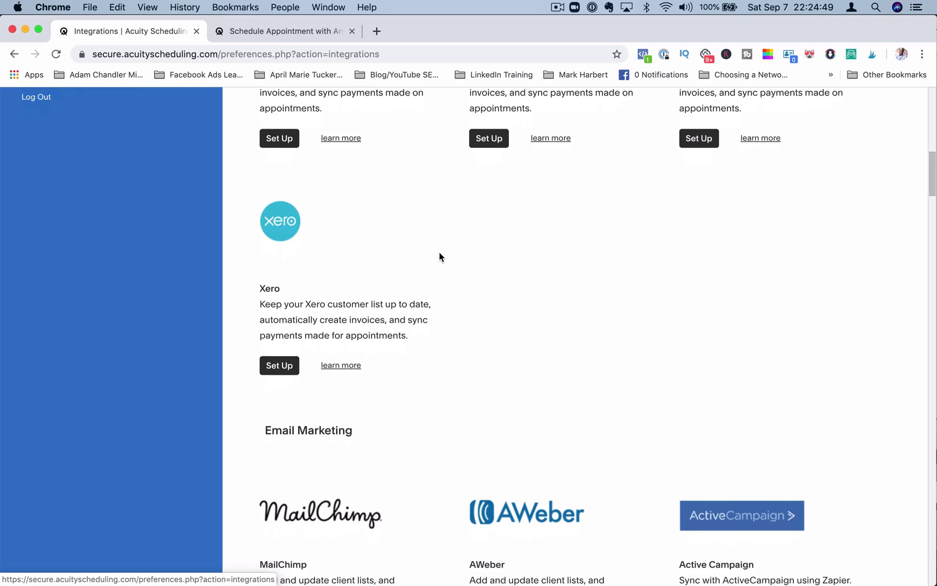
scroll(439, 257, down, 12)
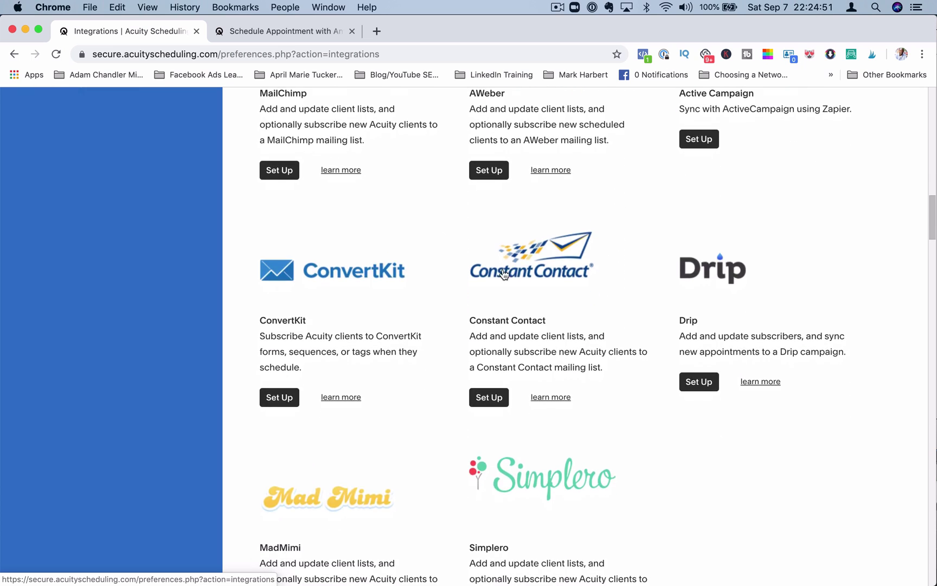
scroll(505, 276, down, 14)
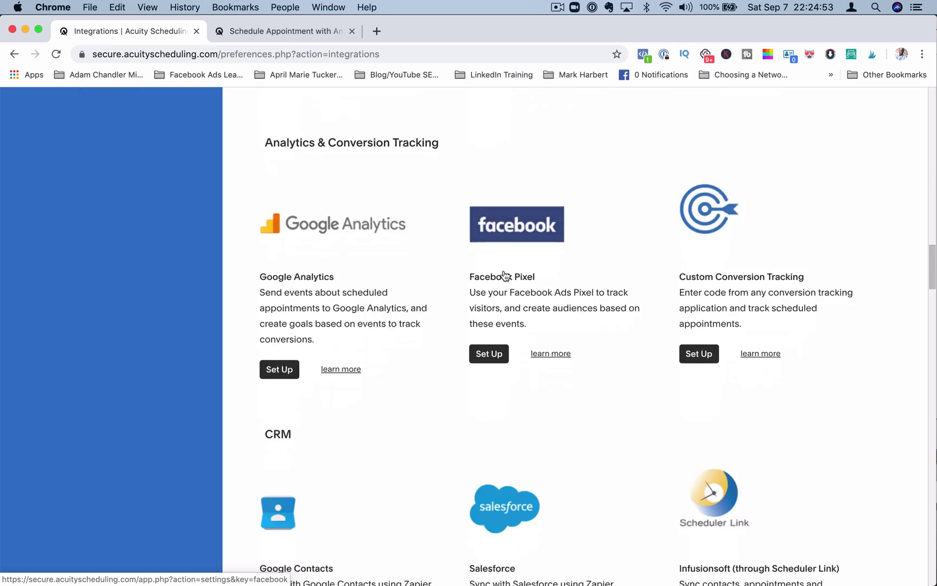
scroll(505, 275, down, 1)
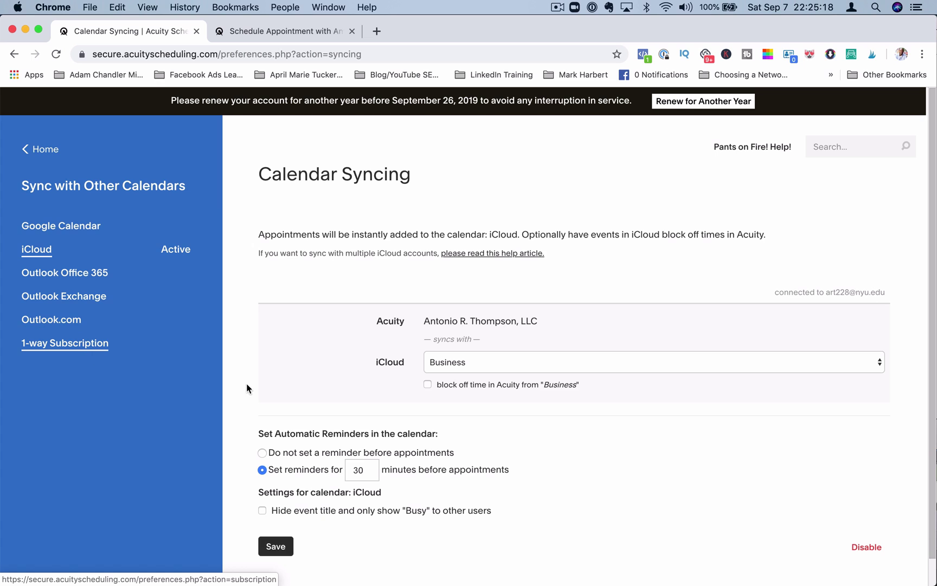
Return to the calendar home and open Payment Settings
scroll(352, 443, down, 2)
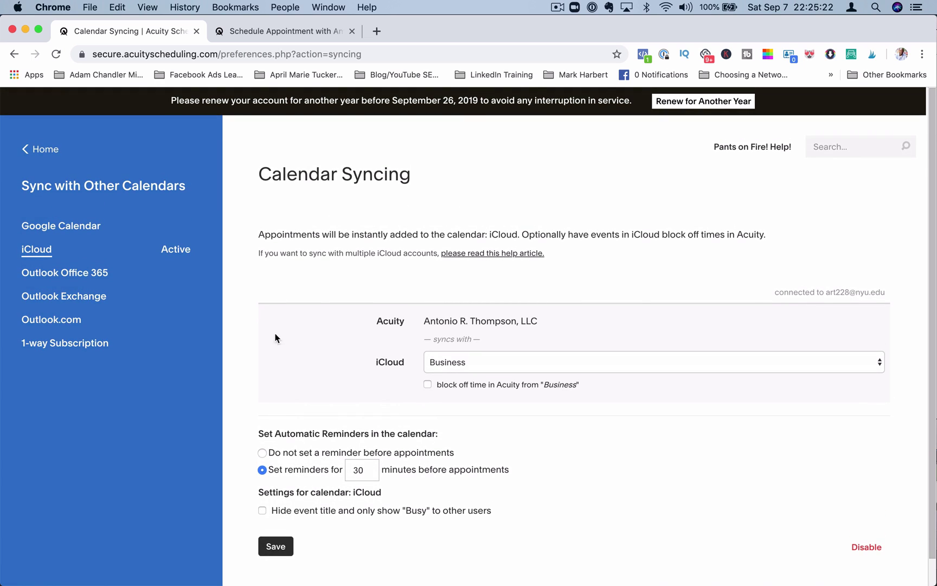
click(28, 149)
scroll(105, 299, down, 5)
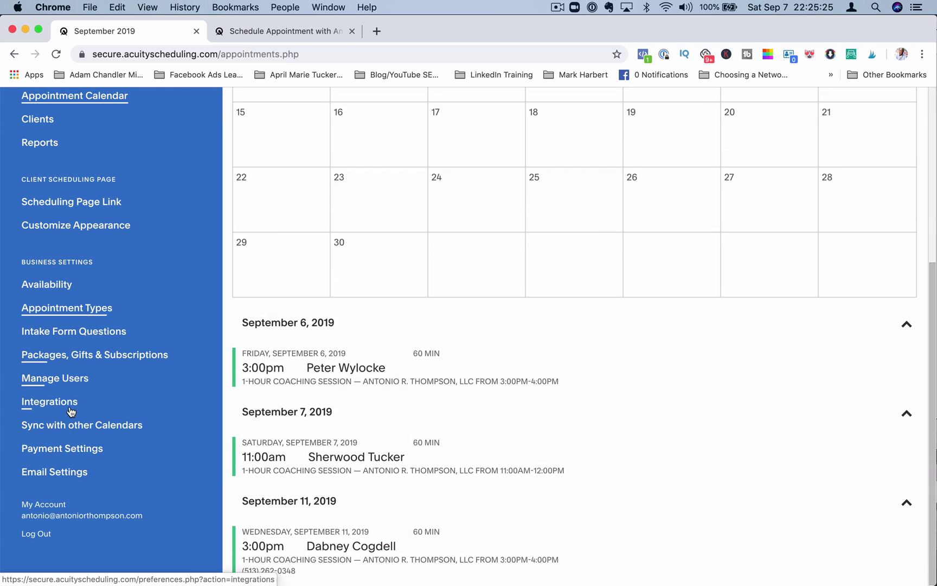
click(62, 449)
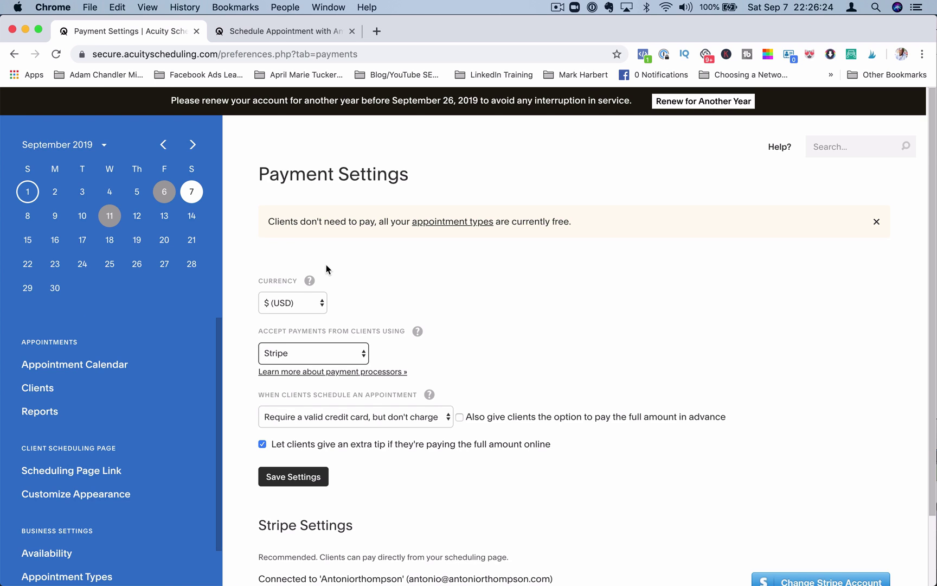
Review currency, processor and payment-at-booking options, keeping Stripe and requiring a valid credit card
scroll(326, 268, down, 3)
click(306, 222)
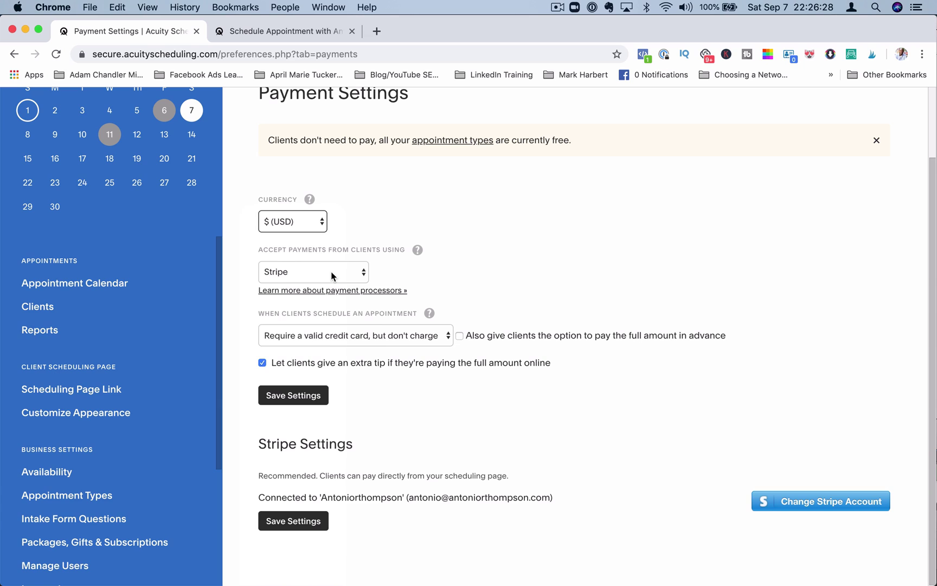
click(333, 276)
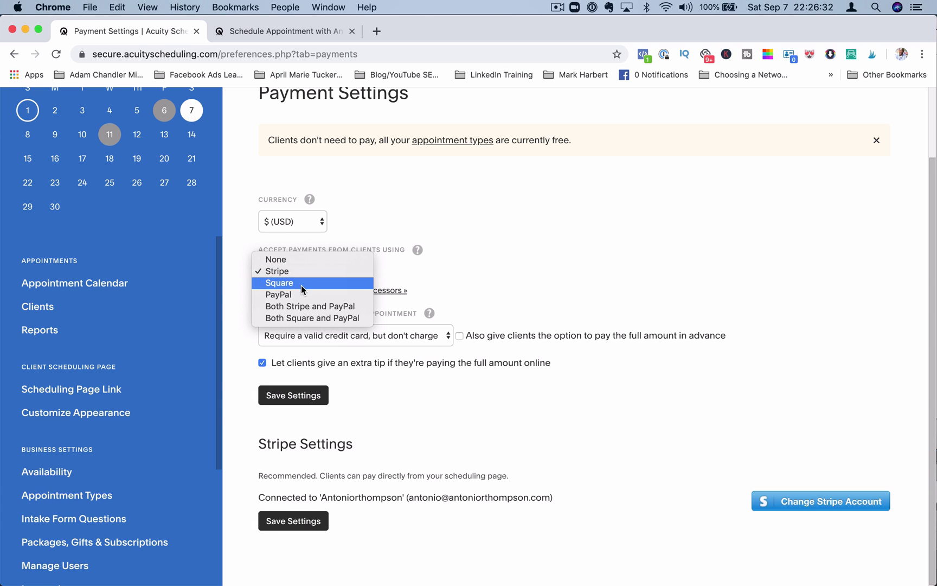
click(421, 280)
scroll(421, 279, down, 1)
scroll(380, 299, up, 1)
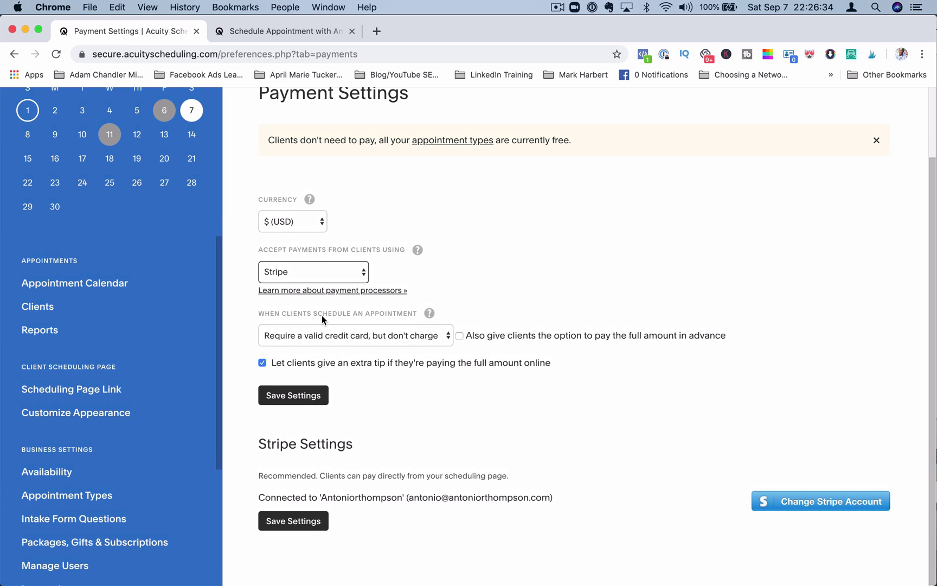
click(347, 341)
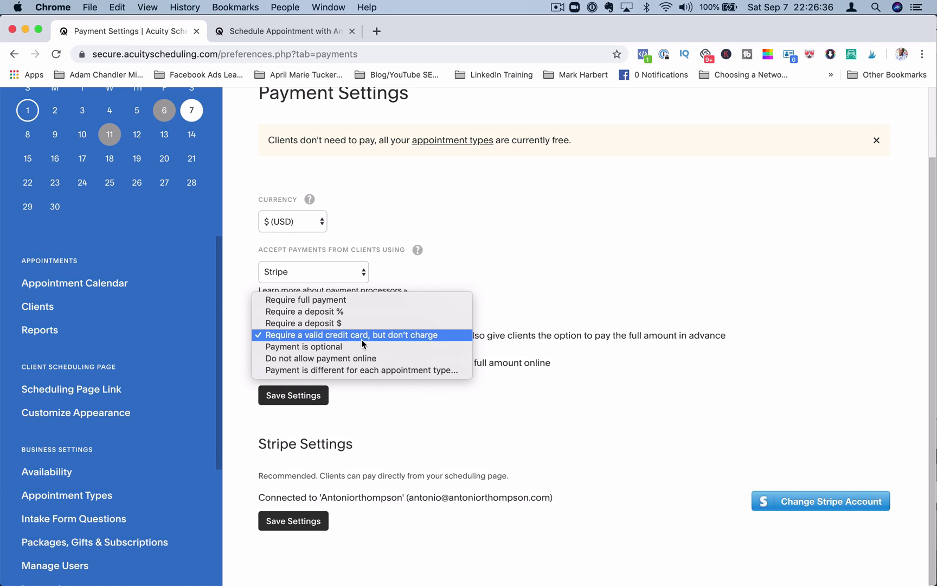
click(401, 335)
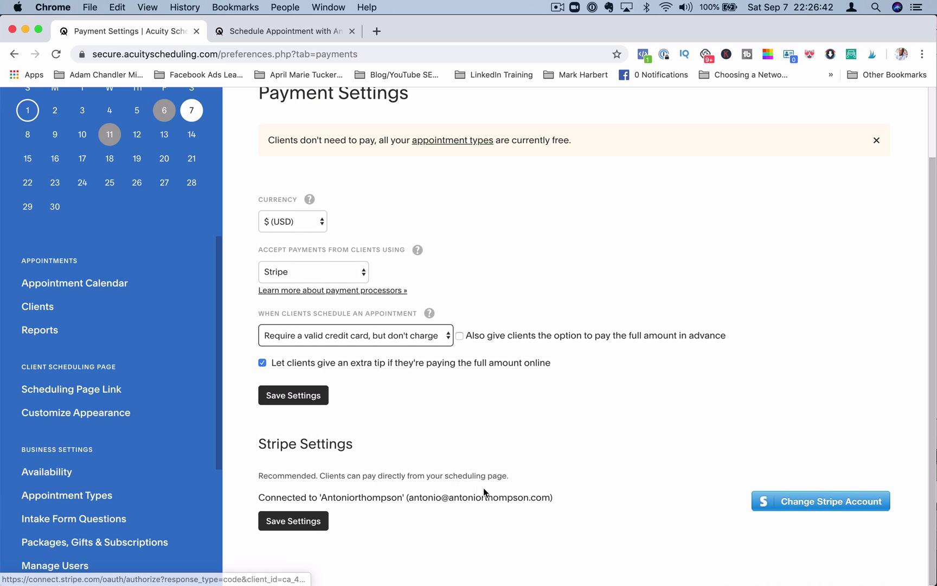
scroll(100, 441, down, 4)
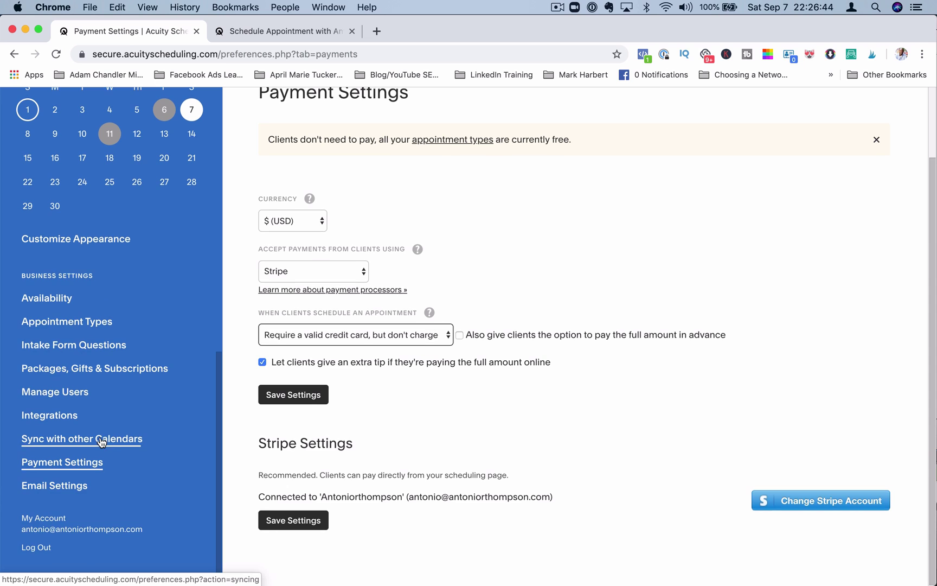
Review the Initial Confirmation email template, then return Home to the September 2019 appointment calendar
click(65, 487)
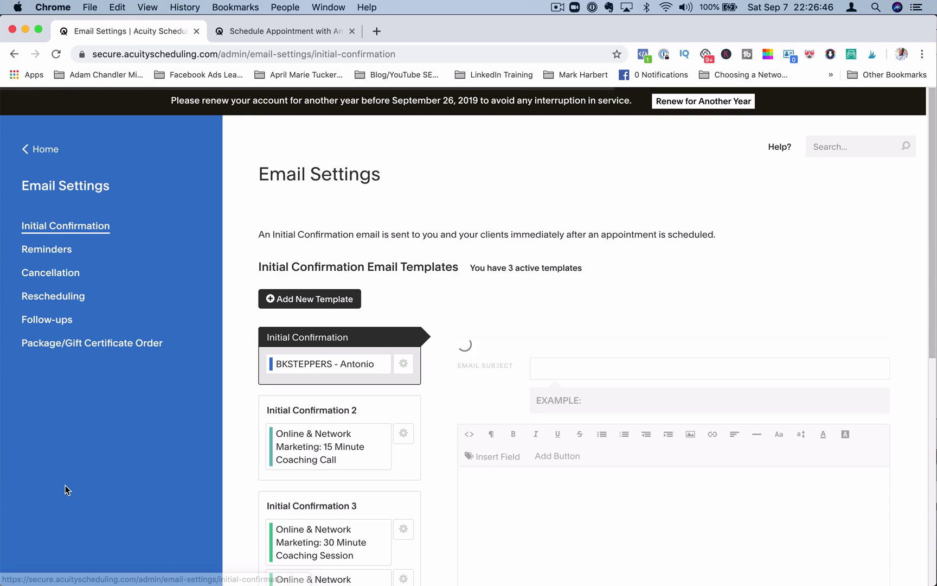
scroll(375, 438, down, 1)
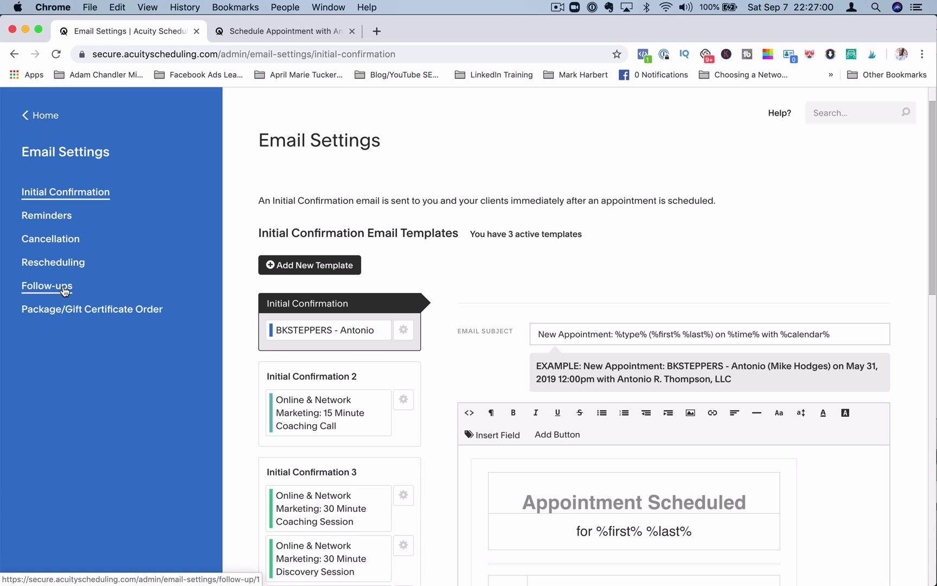
scroll(99, 282, down, 15)
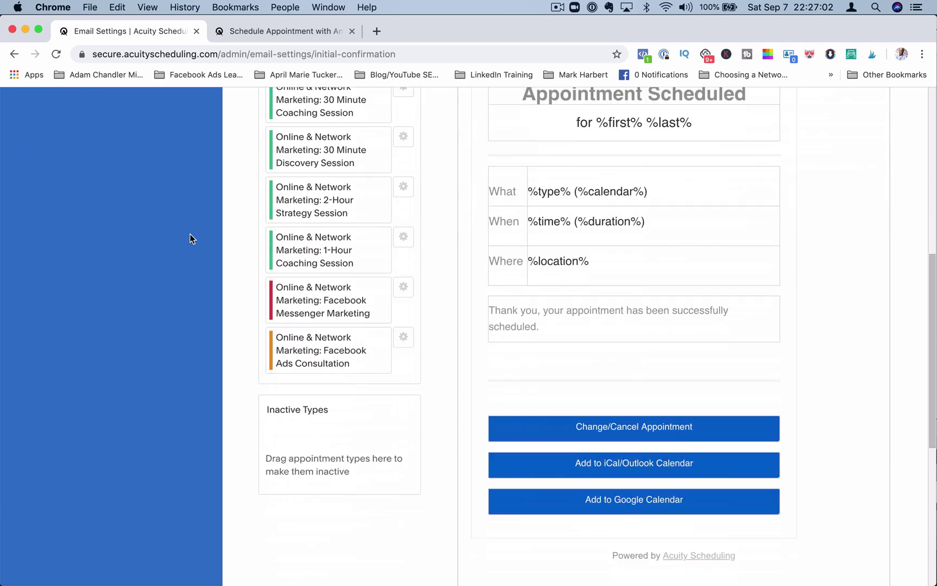
scroll(191, 233, up, 10)
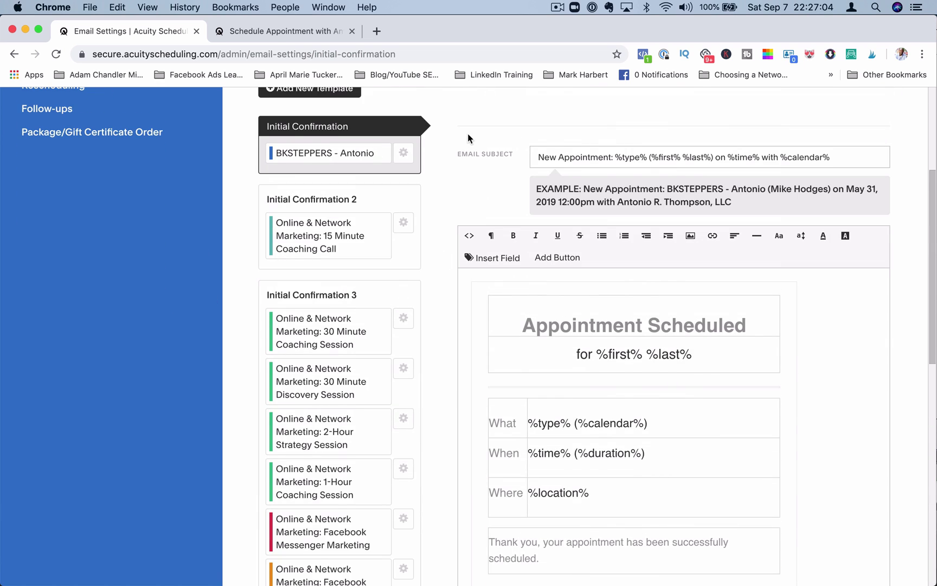
scroll(469, 138, up, 1)
scroll(469, 146, up, 3)
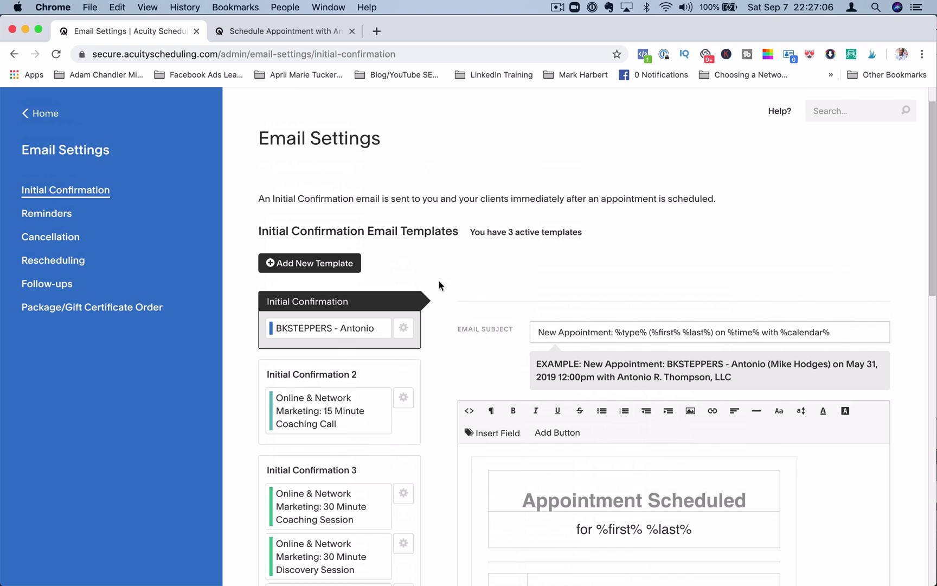
click(48, 112)
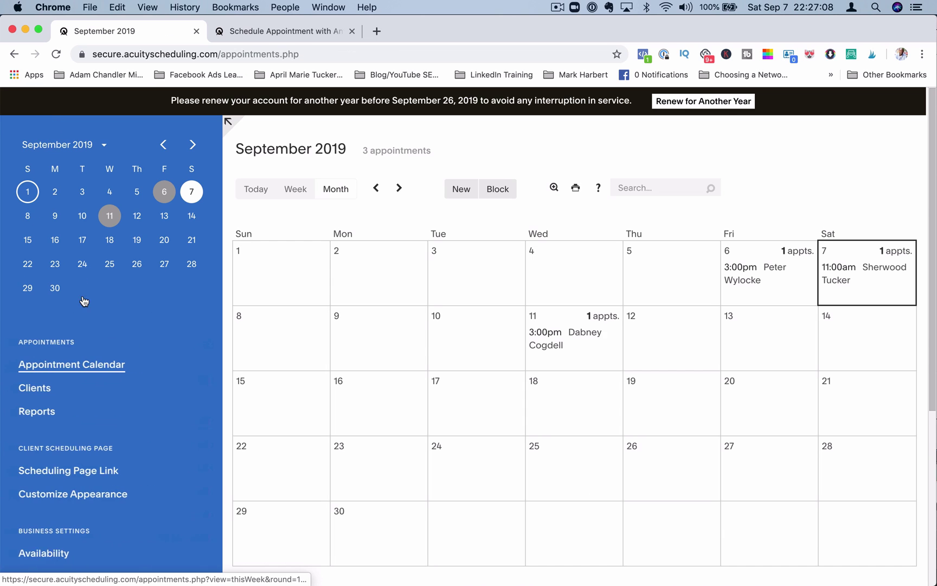
scroll(82, 295, down, 5)
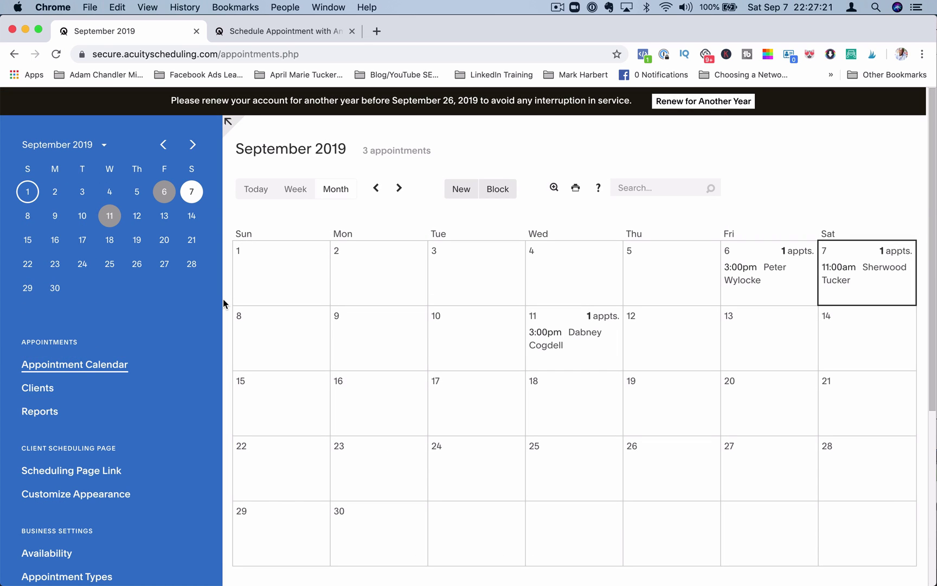
click(229, 121)
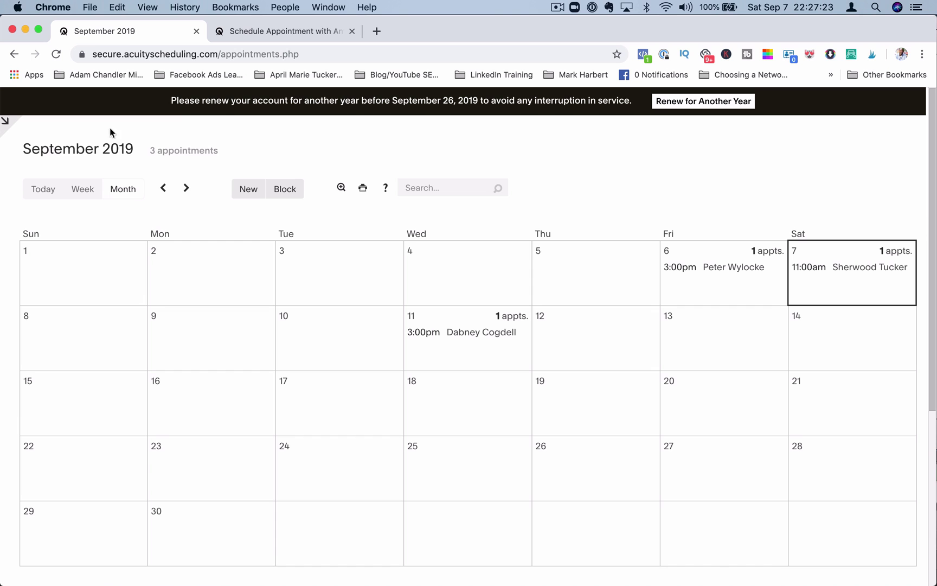
click(6, 122)
scroll(126, 269, down, 2)
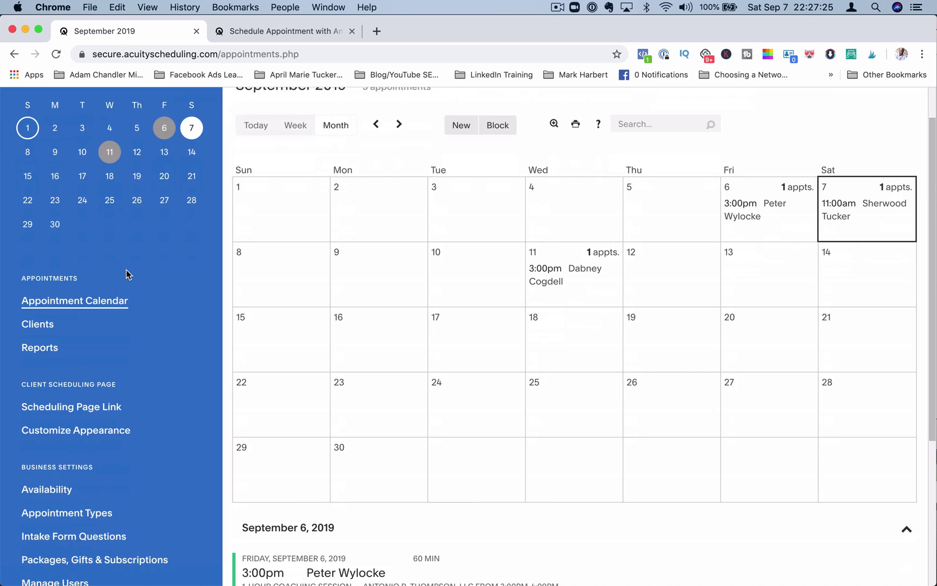
scroll(126, 269, down, 4)
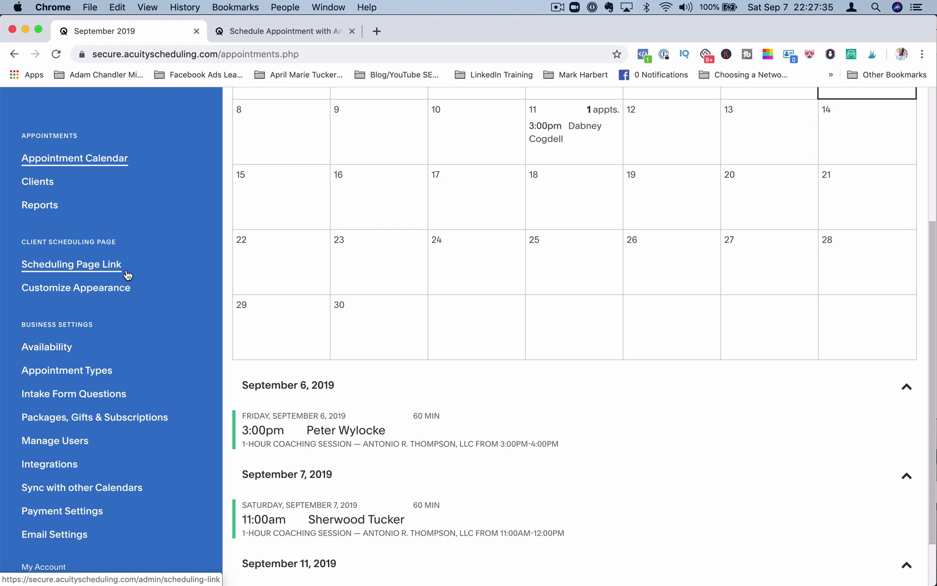
scroll(128, 275, down, 2)
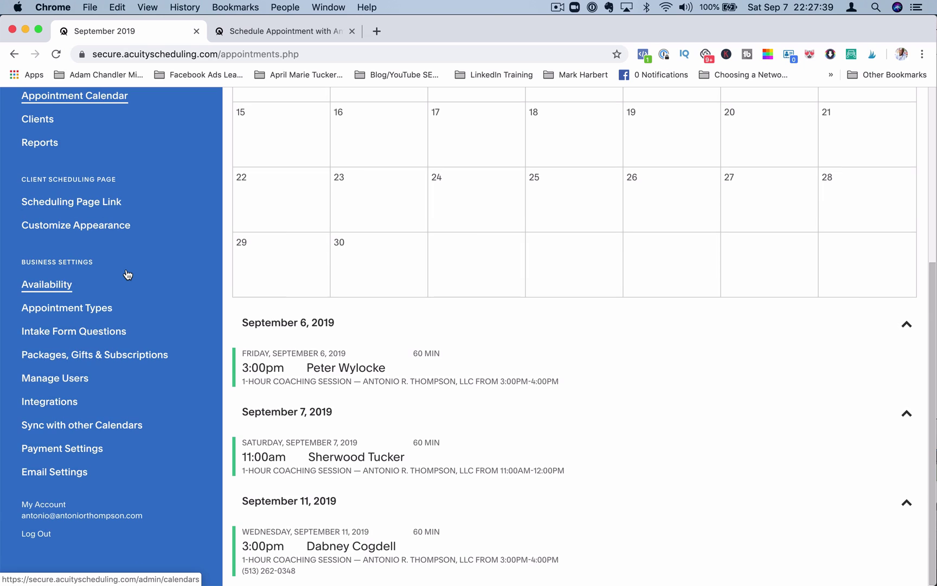